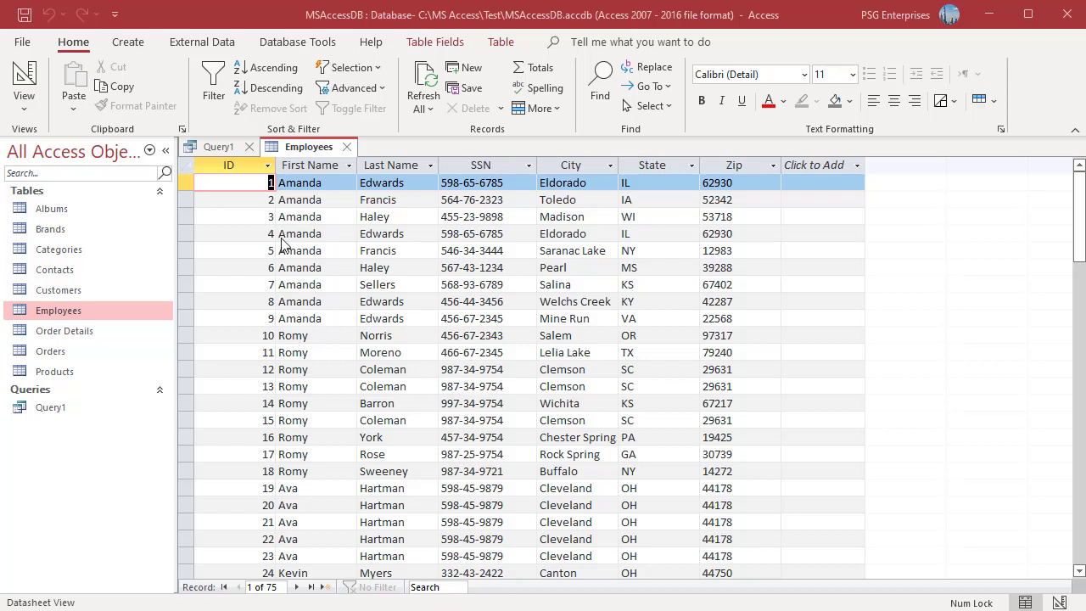
{"action": "left_click", "coordinate": [218, 146]}
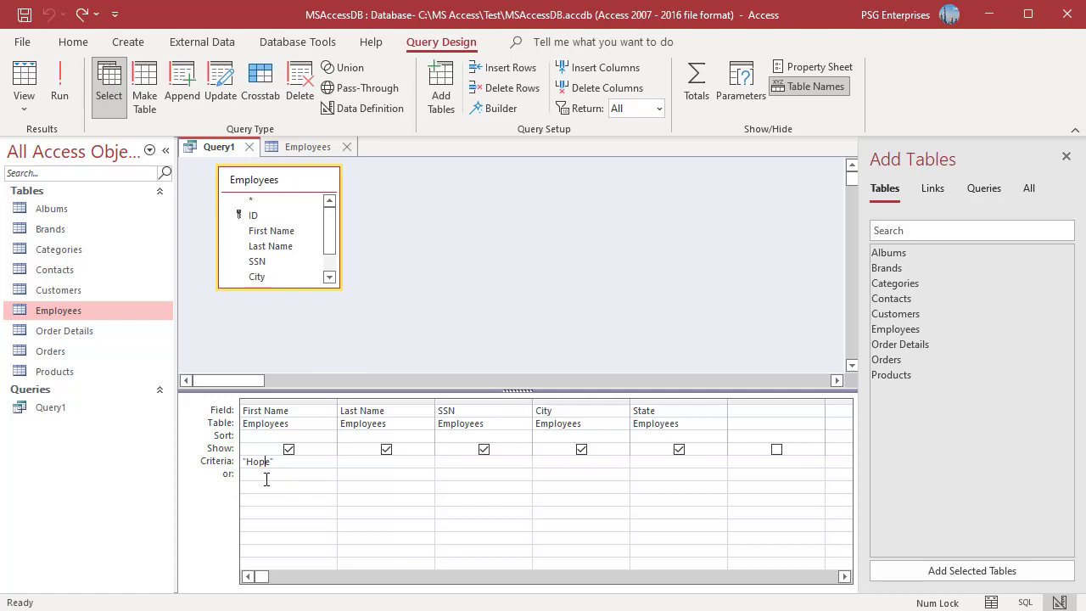
{"action": "left_click", "coordinate": [60, 99]}
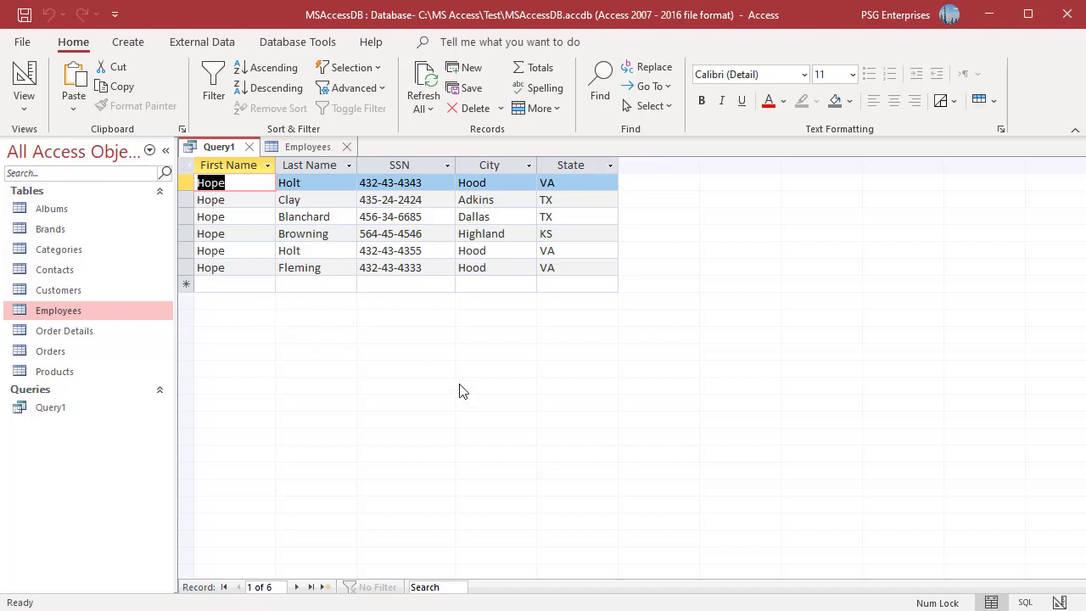
{"action": "left_click", "coordinate": [1059, 603]}
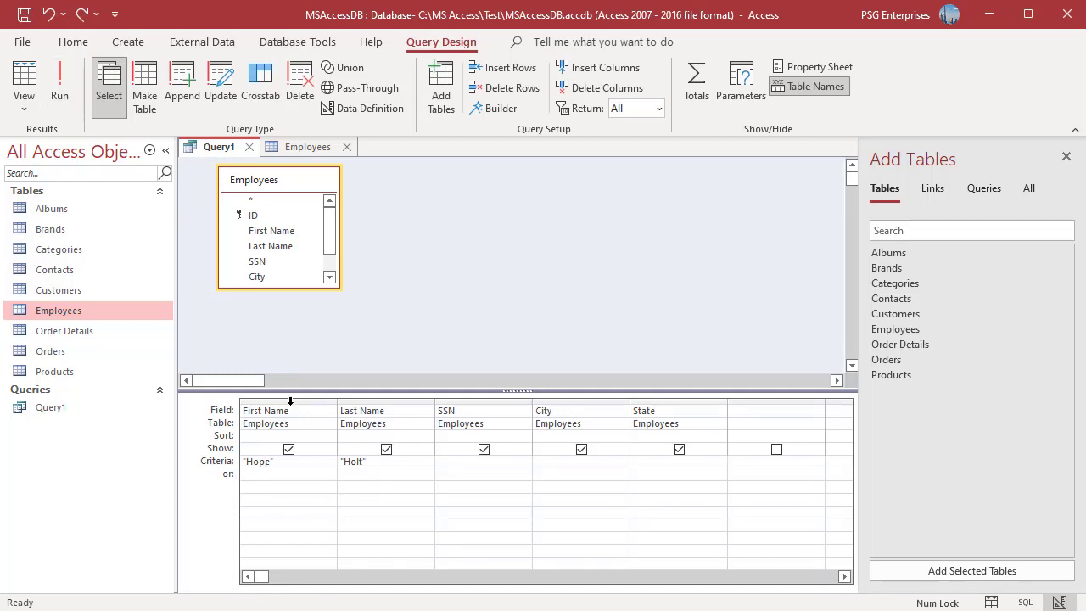
{"action": "left_click", "coordinate": [59, 85]}
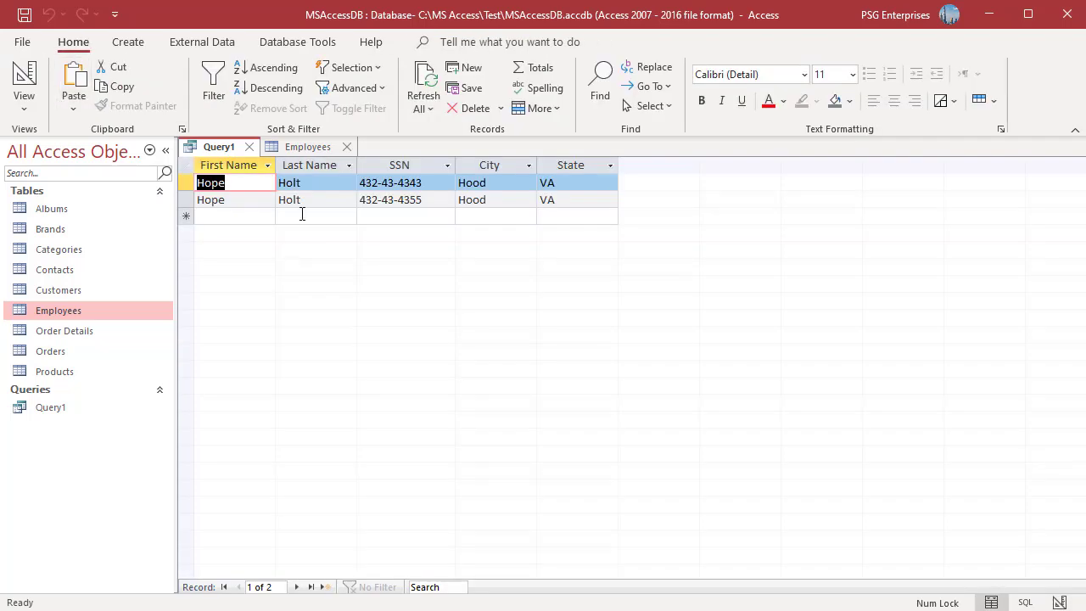
{"action": "left_click", "coordinate": [1058, 603]}
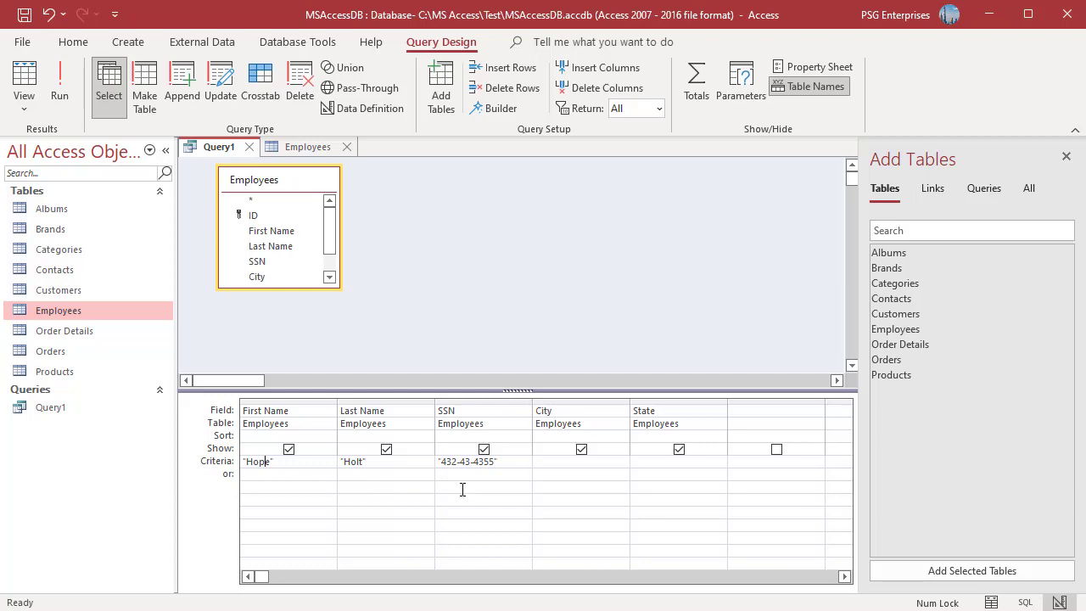
{"action": "left_click", "coordinate": [61, 91]}
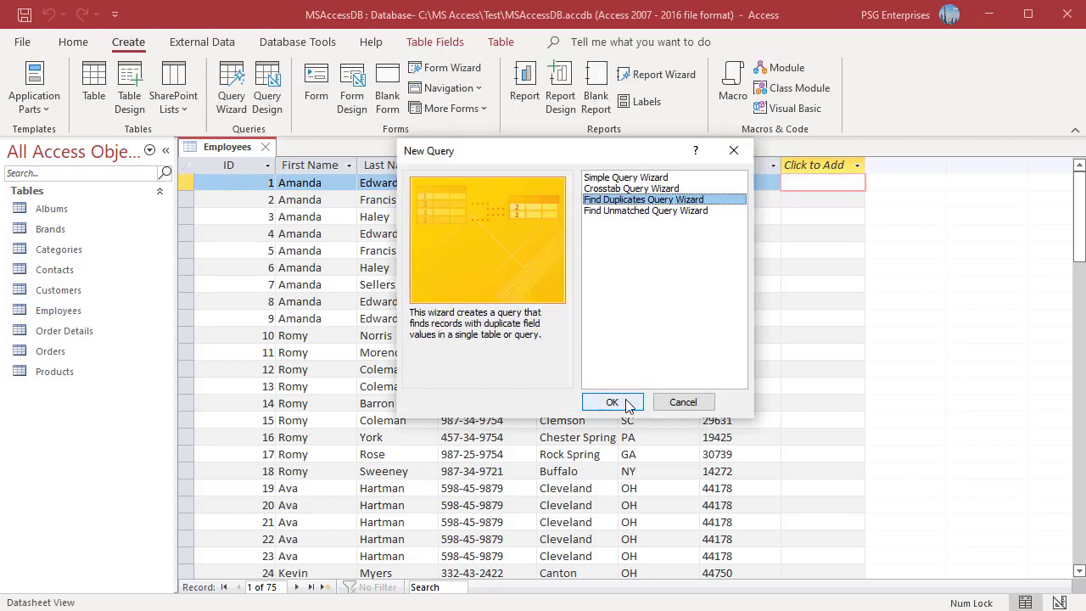
Step: Choose the Find Duplicates Query Wizard in the New Query dialog
{"action": "left_click", "coordinate": [612, 402]}
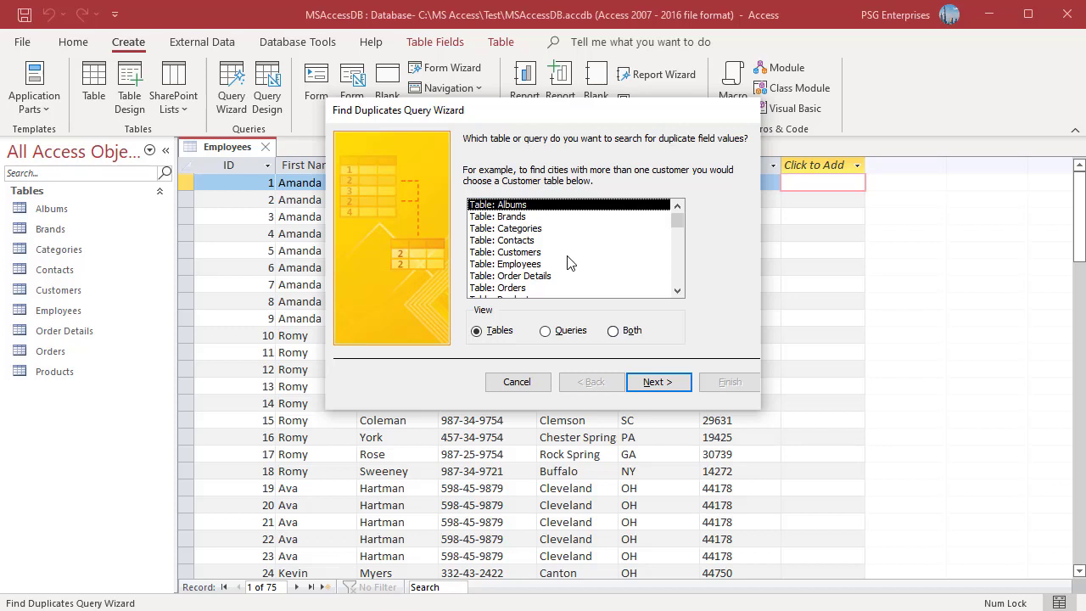
Step: Search the Employees table for duplicate First Name, Last Name and SSN values
{"action": "left_click", "coordinate": [527, 265]}
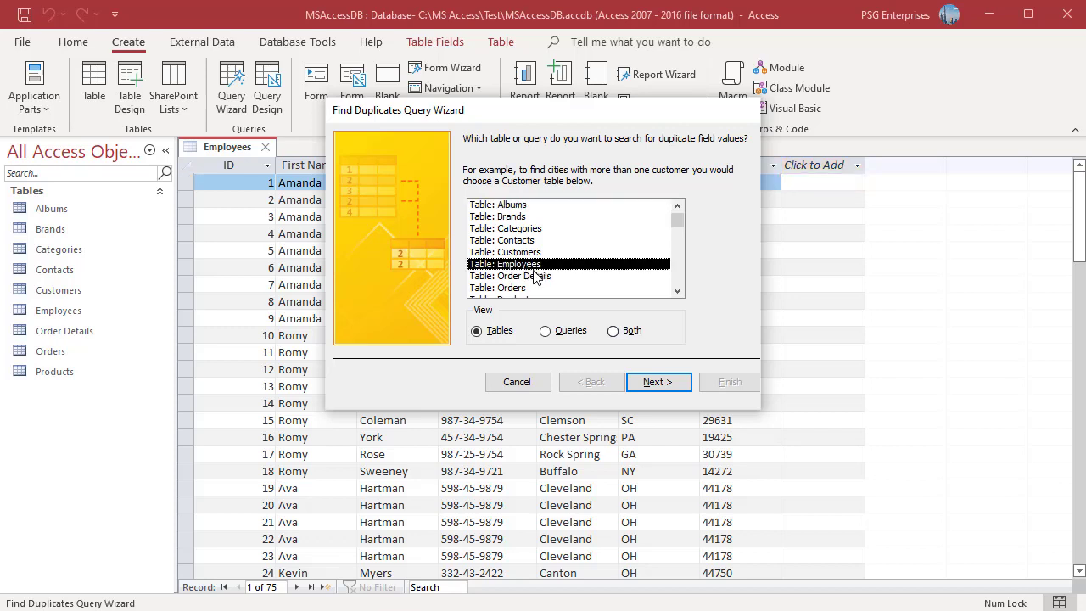
{"action": "left_click", "coordinate": [645, 384]}
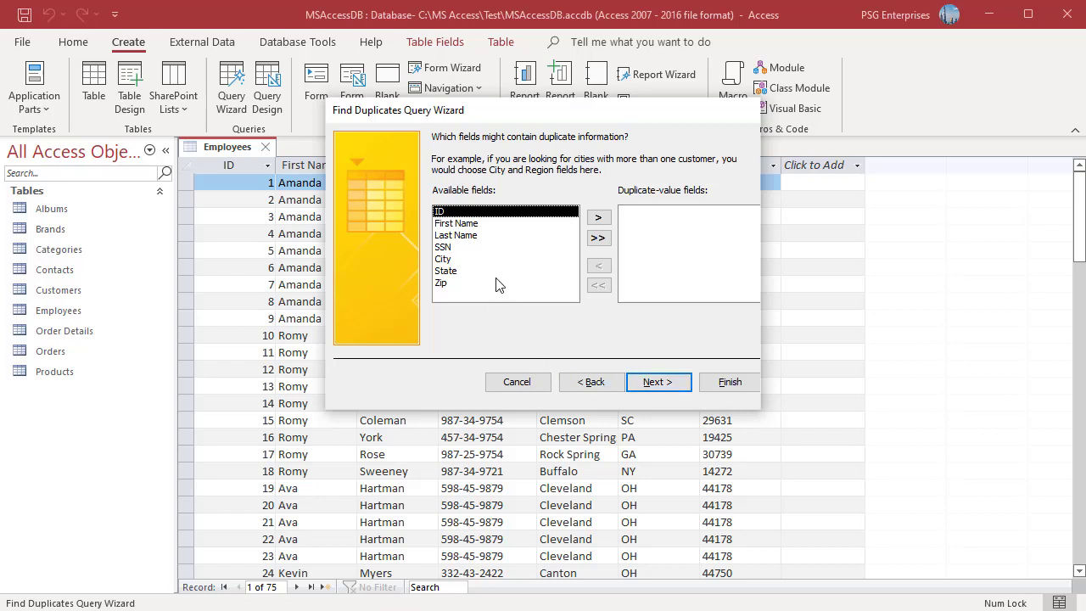
{"action": "left_click", "coordinate": [490, 225]}
{"action": "left_click", "coordinate": [605, 221]}
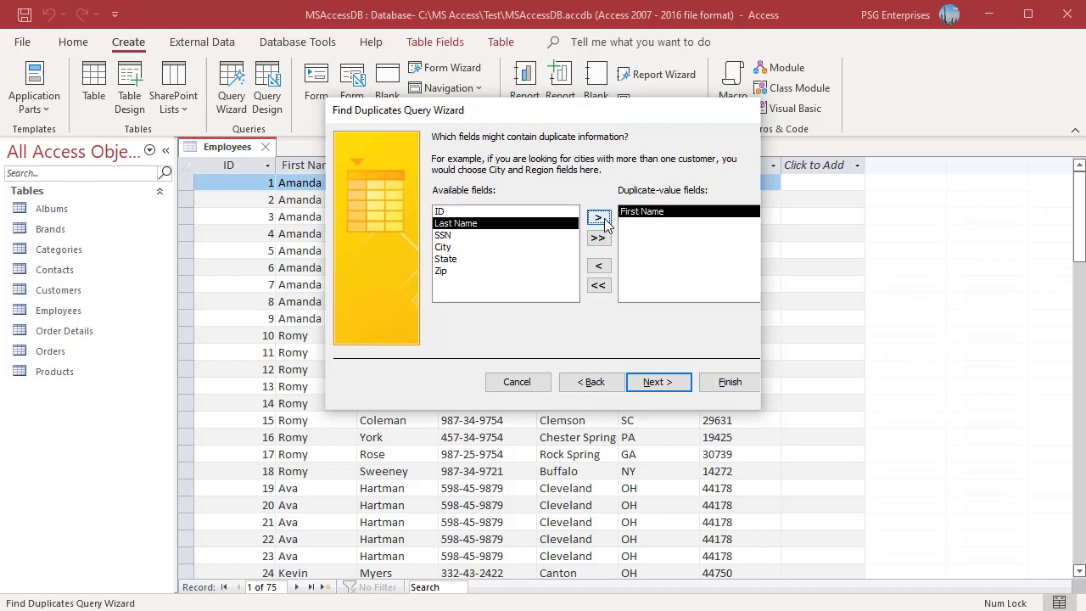
{"action": "left_click", "coordinate": [598, 219]}
{"action": "left_click", "coordinate": [598, 218]}
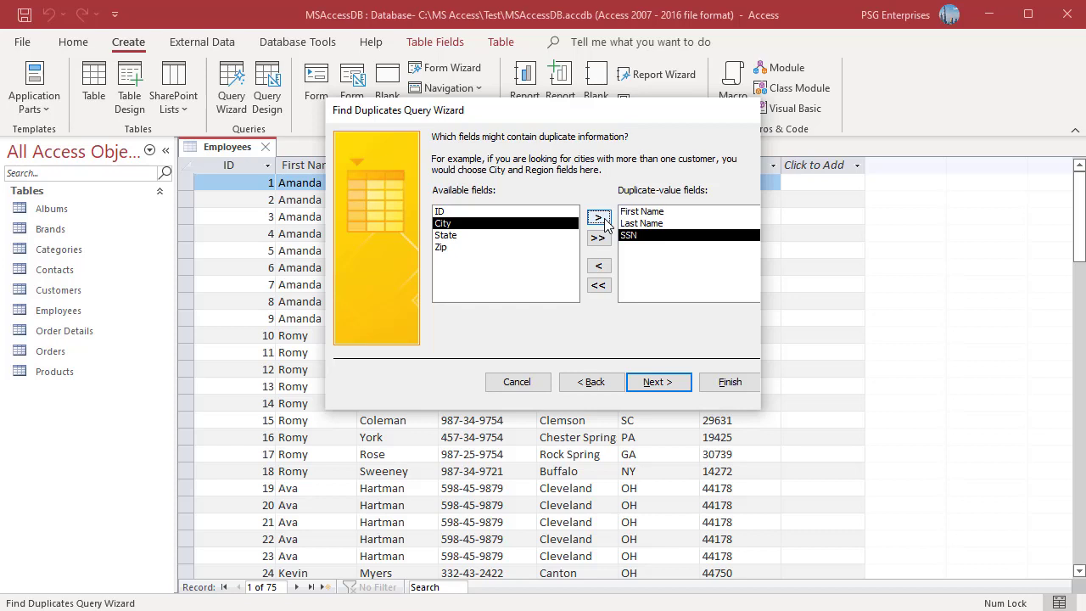
{"action": "left_click", "coordinate": [654, 382]}
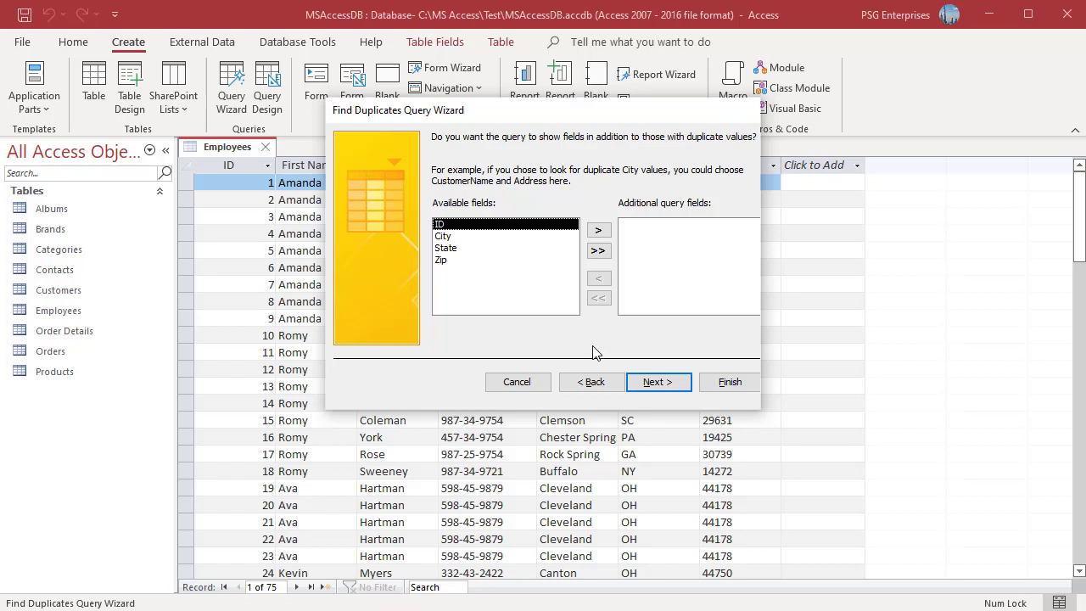
Step: Skip ahead to the query-naming page, then return to the additional fields page
{"action": "left_click", "coordinate": [637, 382]}
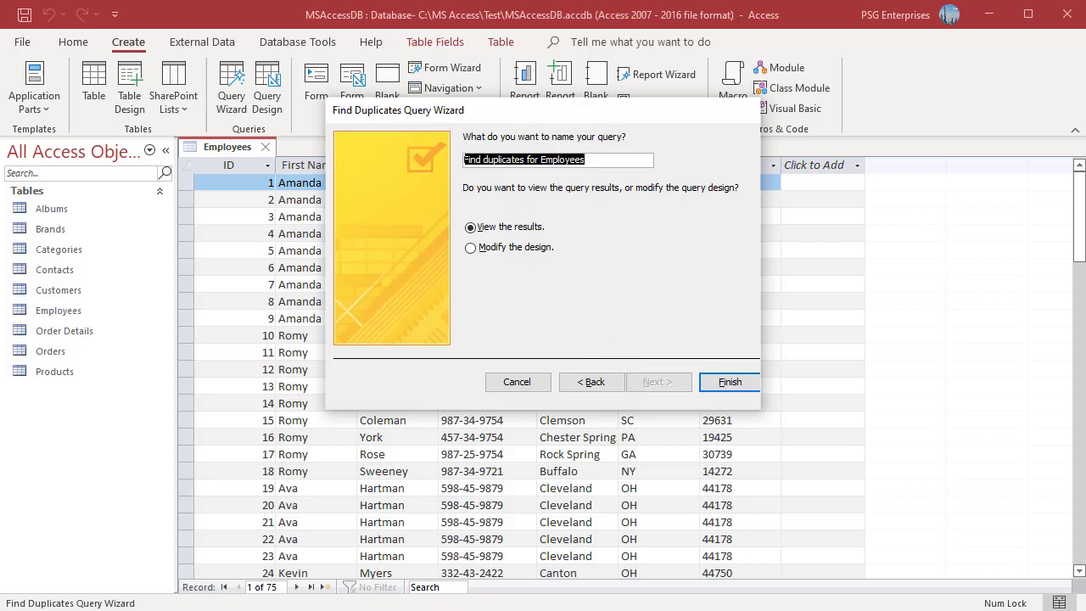
{"action": "key", "text": "Return"}
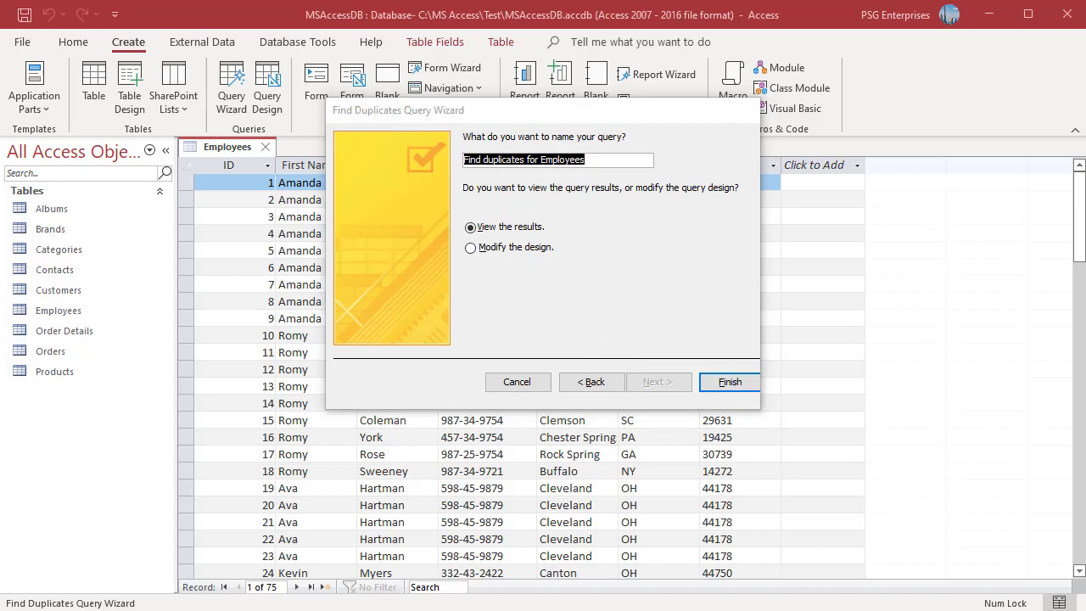
{"action": "left_click", "coordinate": [560, 270]}
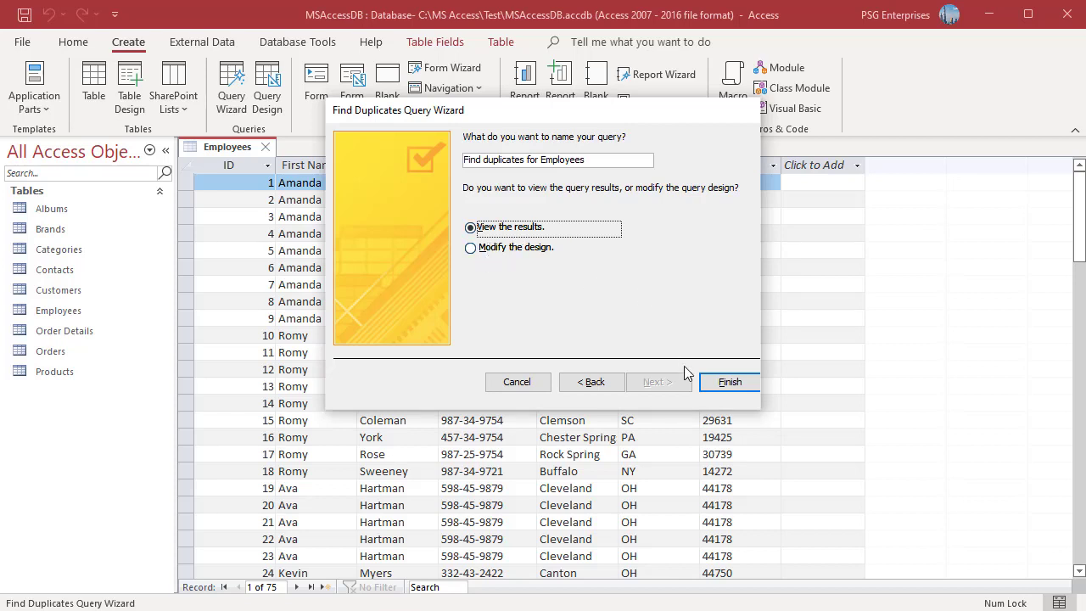
{"action": "left_click", "coordinate": [716, 382]}
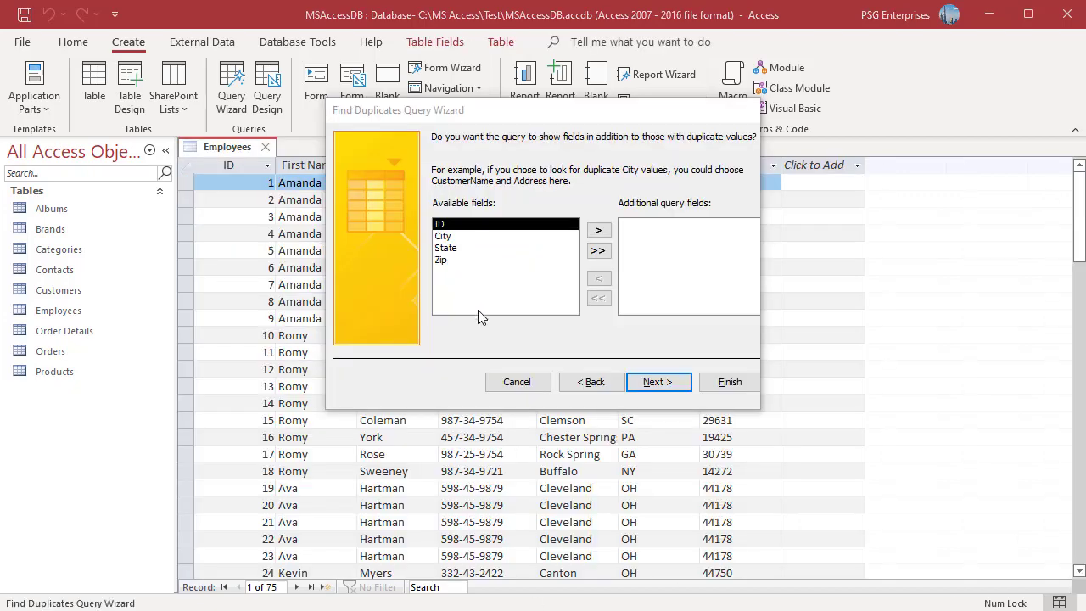
Step: Add City, State and Zip as additional query fields and finish the wizard
{"action": "left_click", "coordinate": [534, 237]}
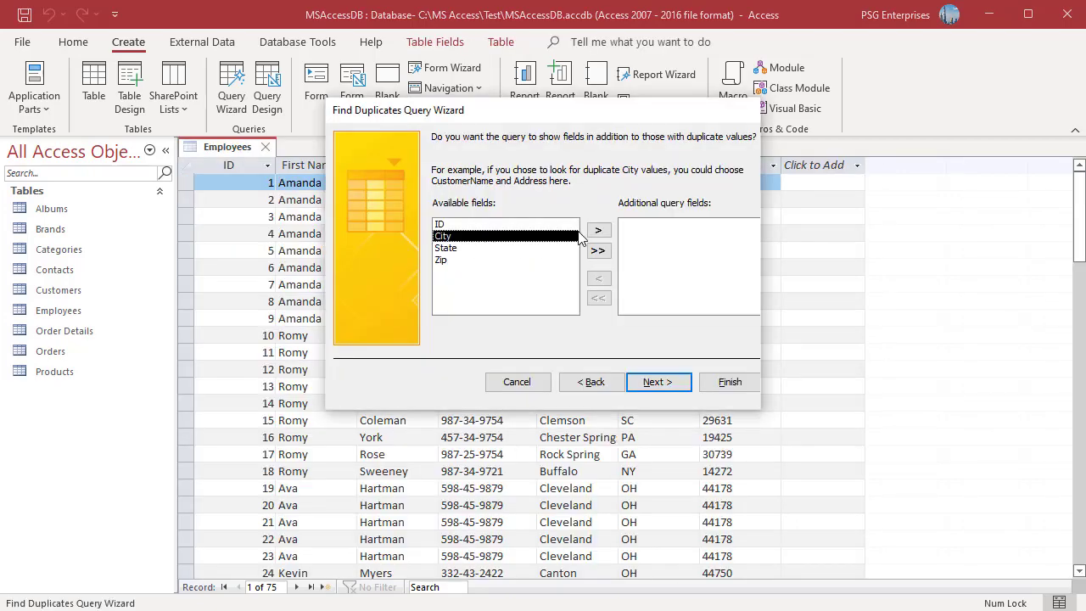
{"action": "left_click", "coordinate": [598, 229]}
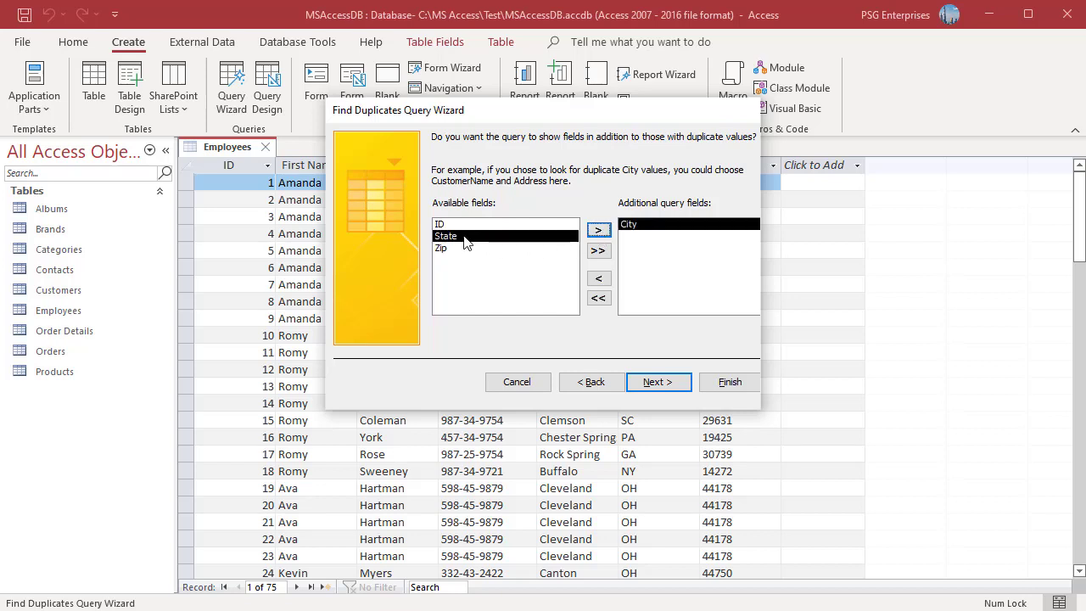
{"action": "left_click", "coordinate": [598, 230]}
{"action": "left_click", "coordinate": [598, 229]}
{"action": "left_click", "coordinate": [657, 382]}
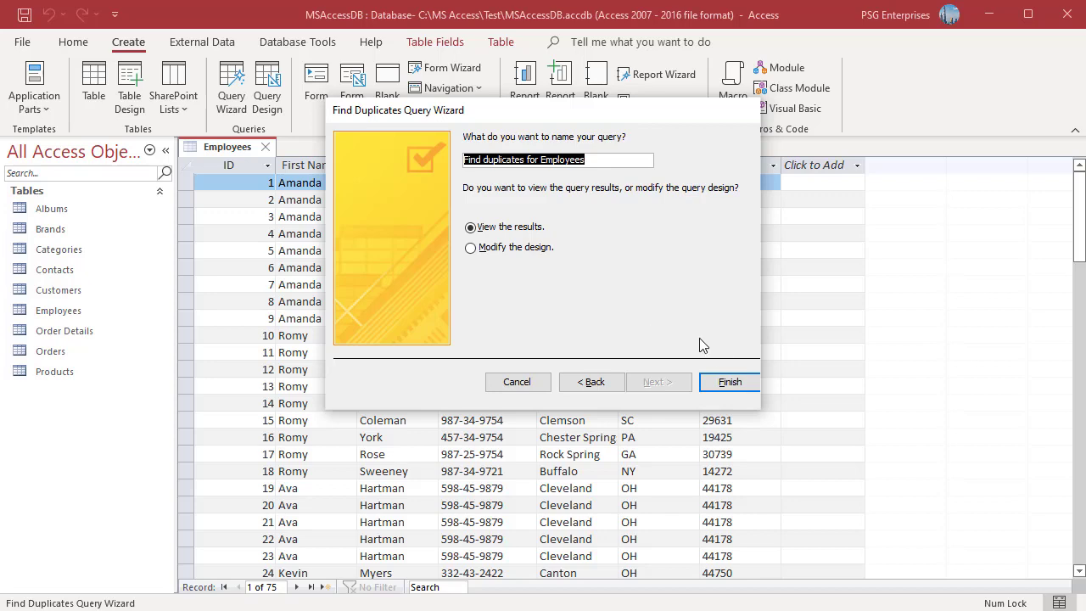
{"action": "left_click", "coordinate": [731, 382]}
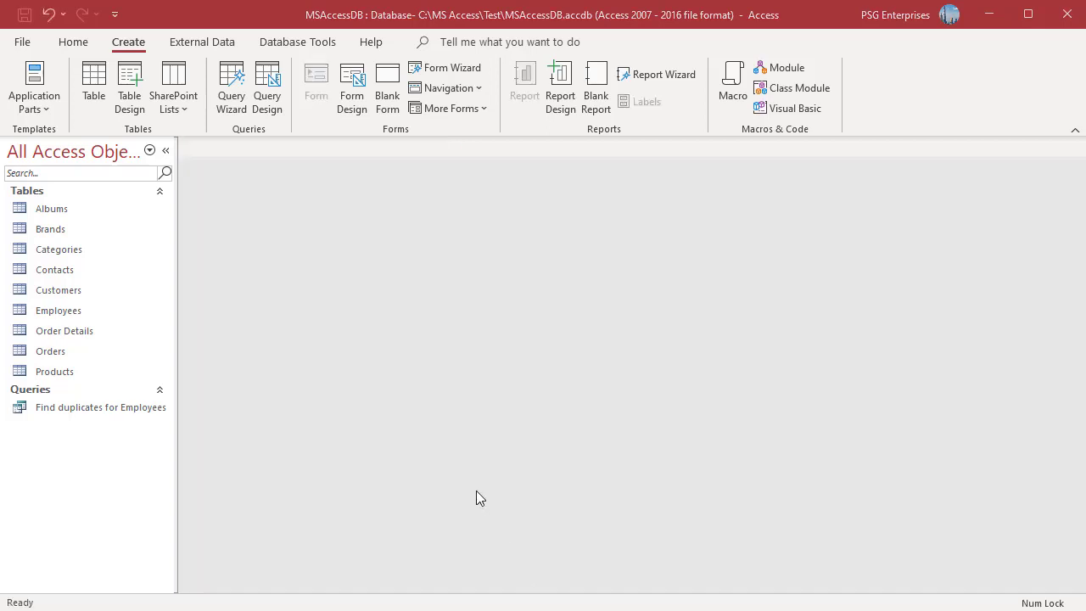
Step: Bring up the actions for the Employees table
{"action": "right_click", "coordinate": [87, 313]}
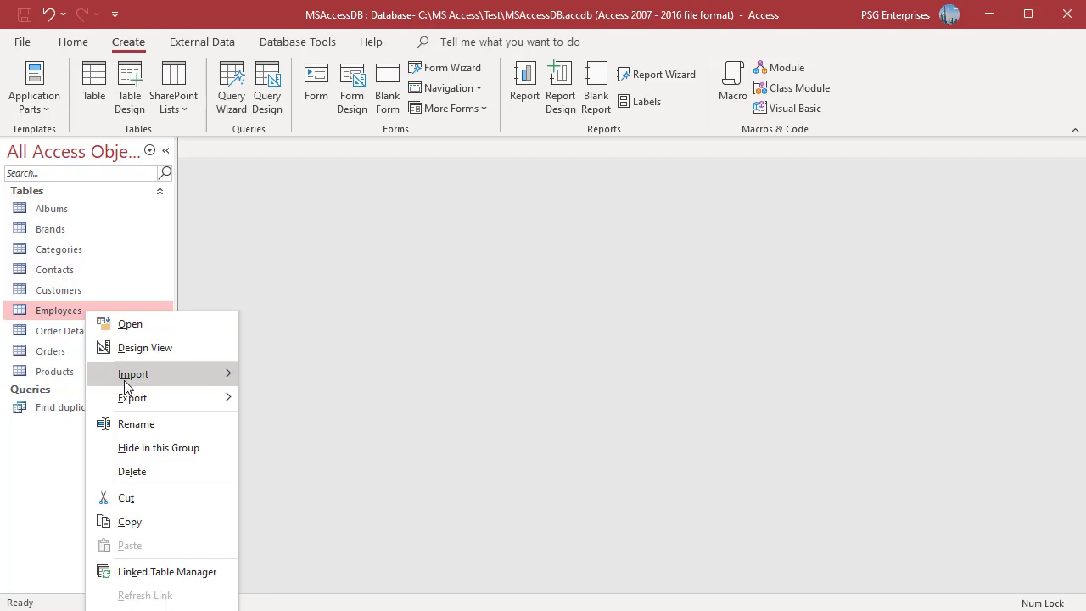
Step: Paste a structure-only copy of Employees named 'Employees No Dups' and open it
{"action": "left_click", "coordinate": [144, 523]}
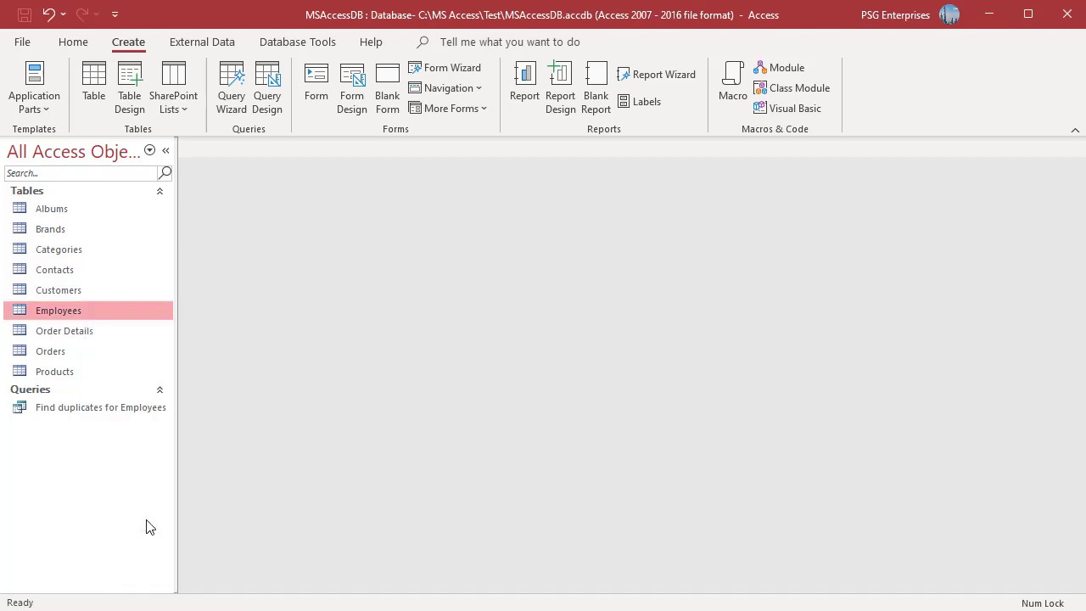
{"action": "right_click", "coordinate": [94, 482]}
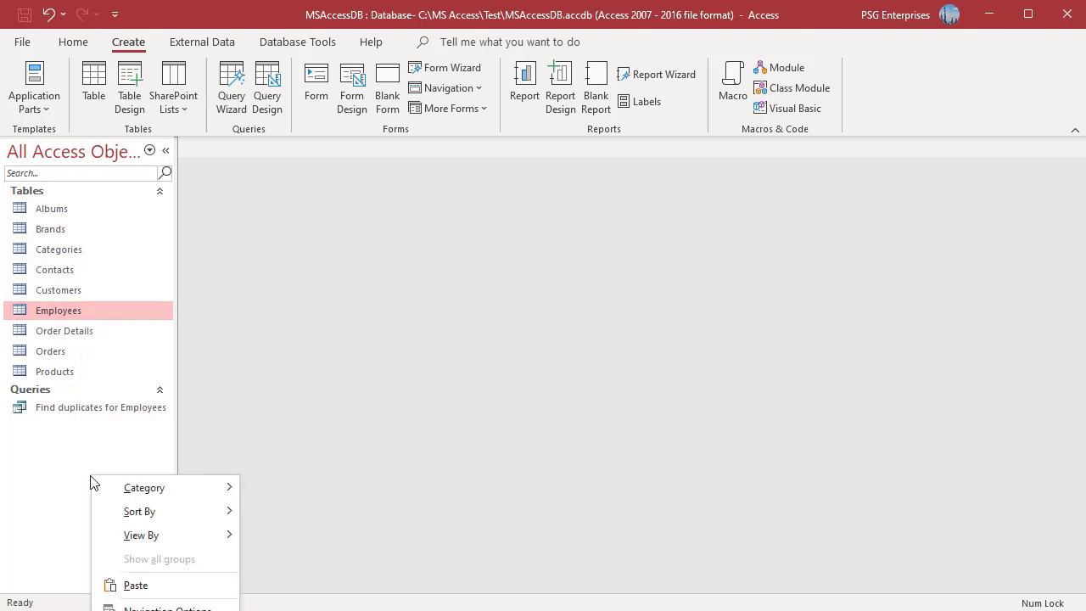
{"action": "left_click", "coordinate": [128, 586]}
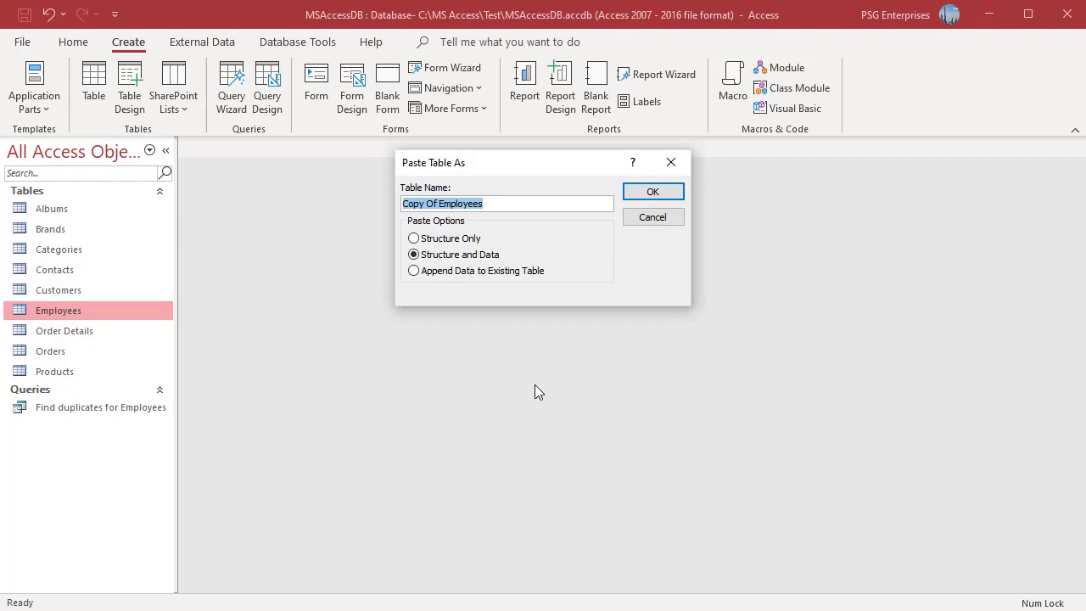
{"action": "type", "text": "Employees No Dups"}
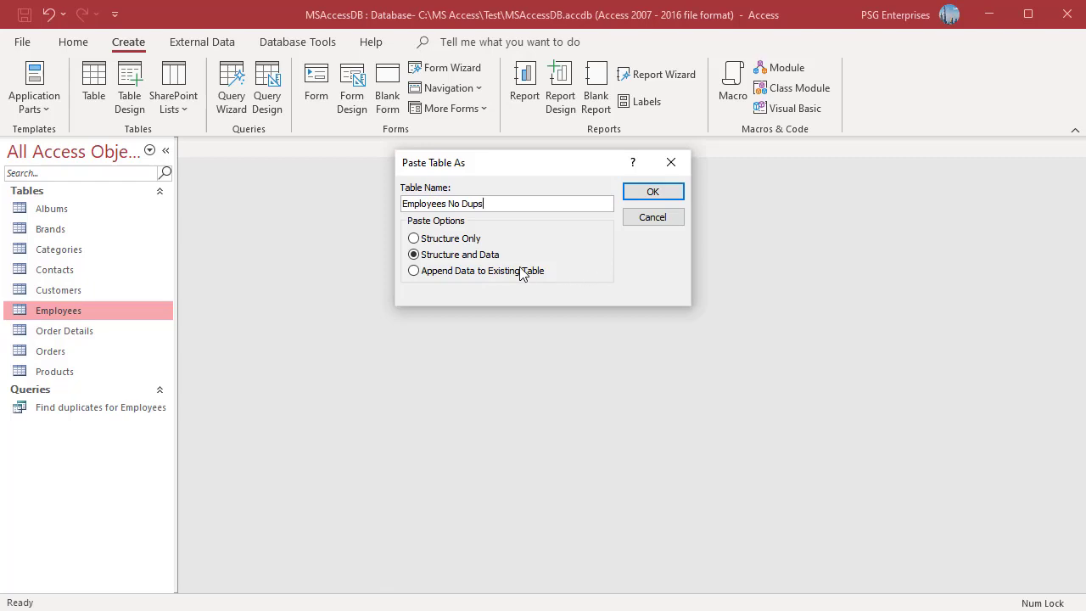
{"action": "left_click", "coordinate": [413, 239]}
{"action": "left_click", "coordinate": [652, 193]}
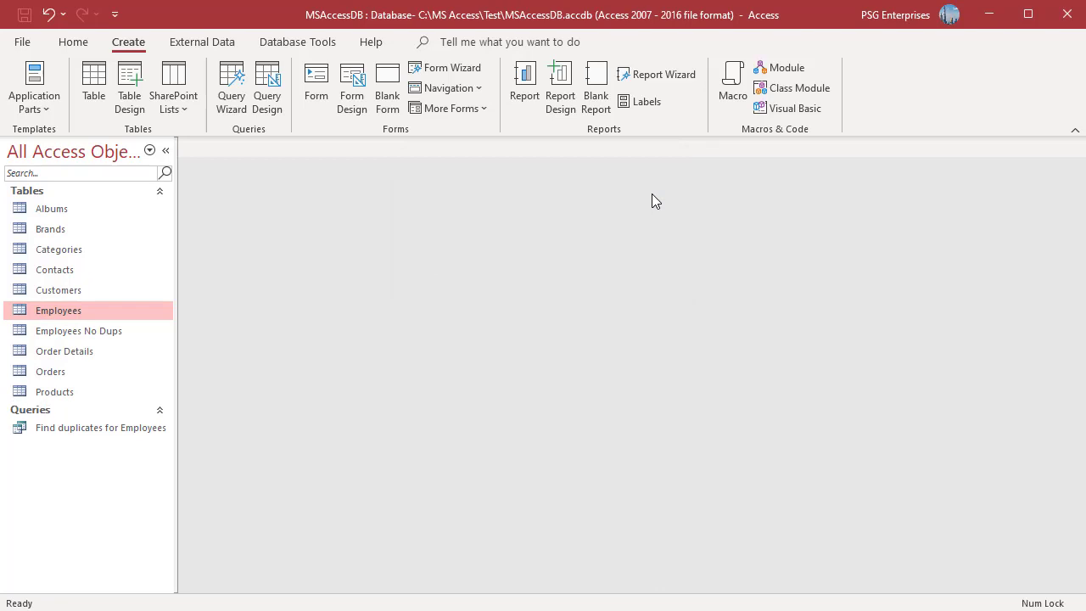
{"action": "double_click", "coordinate": [79, 332]}
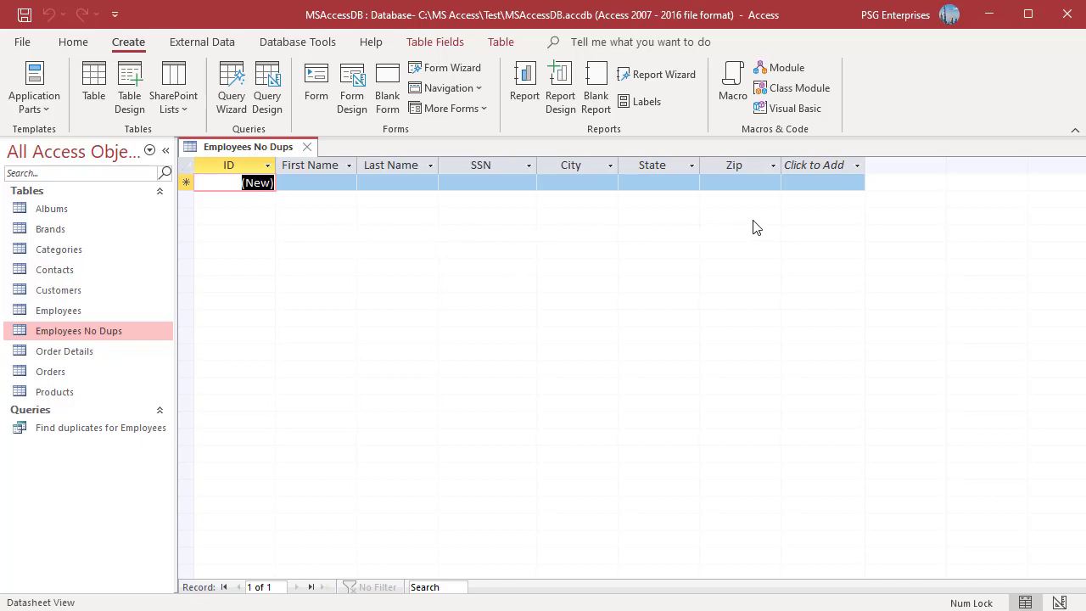
Step: Make First Name, Last Name and SSN the composite primary key of Employees No Dups and save
{"action": "left_click", "coordinate": [1059, 601]}
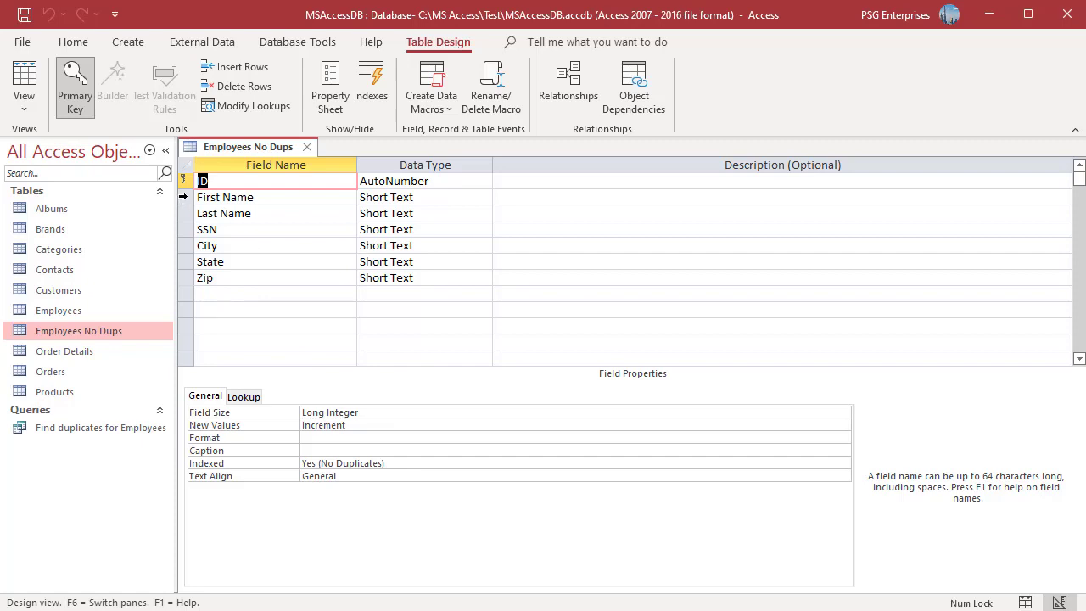
{"action": "left_click", "coordinate": [182, 197]}
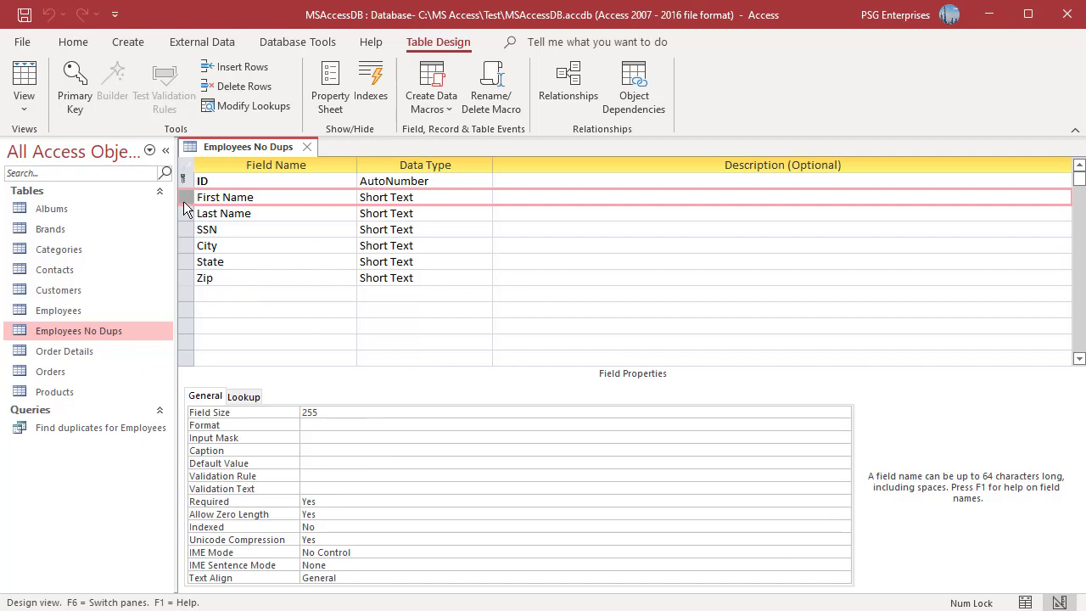
{"action": "left_click", "coordinate": [185, 213], "text": "shift"}
{"action": "left_click", "coordinate": [188, 230], "text": "shift"}
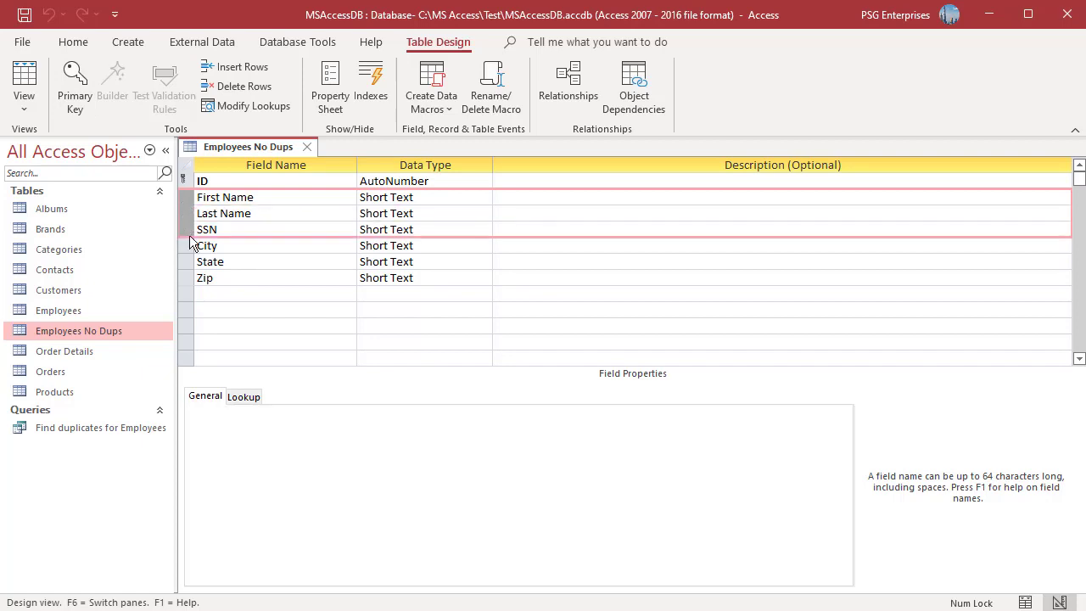
{"action": "left_click", "coordinate": [73, 90]}
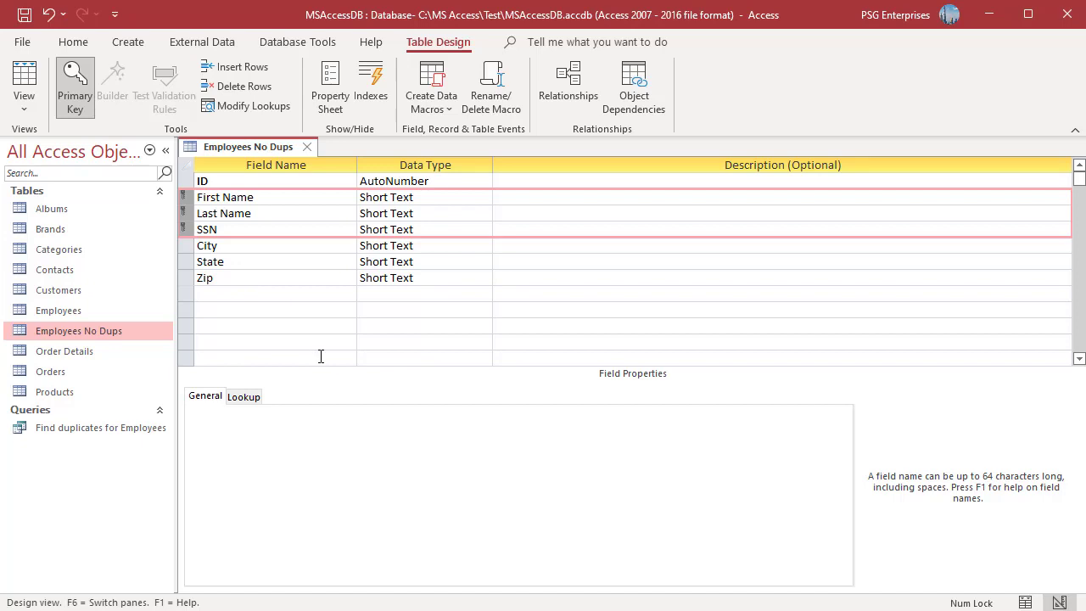
{"action": "left_click", "coordinate": [254, 246]}
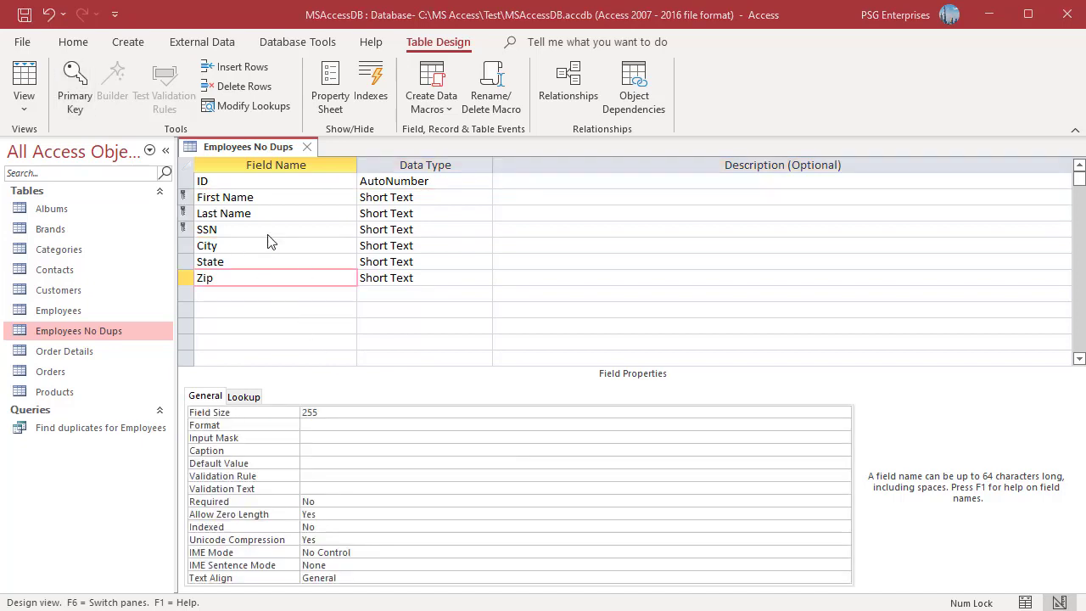
{"action": "left_click", "coordinate": [307, 148]}
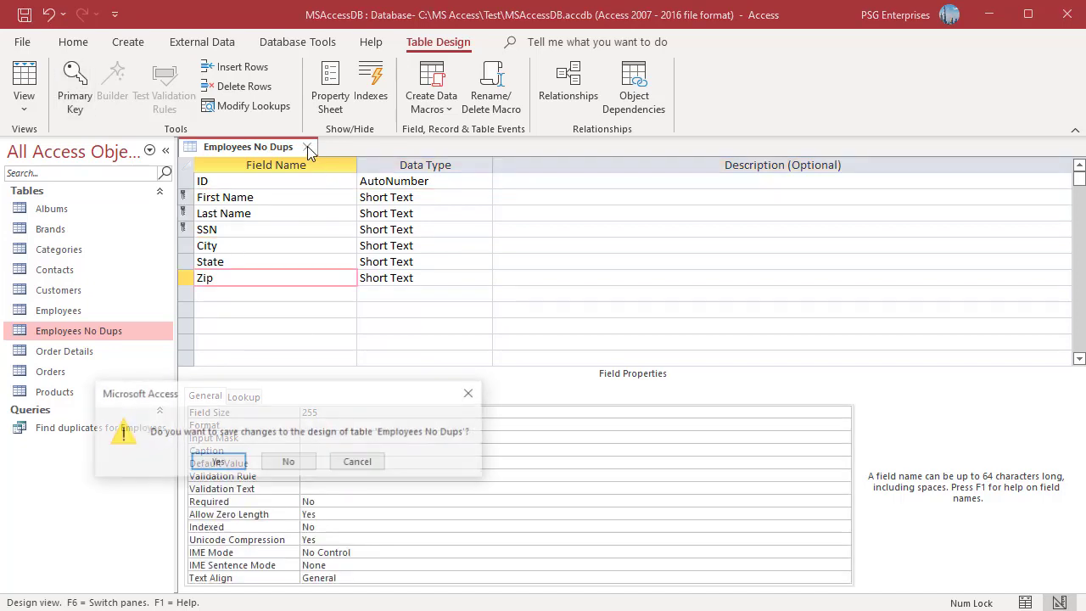
{"action": "left_click", "coordinate": [219, 462]}
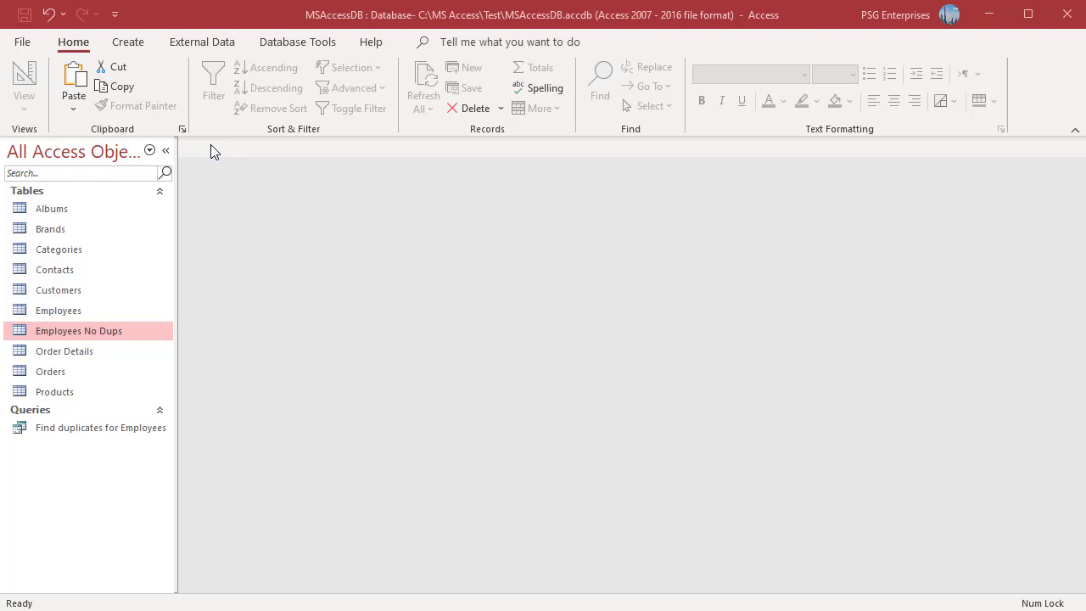
Step: Build a query appending all Employees fields into Employees No Dups
{"action": "left_click", "coordinate": [130, 44]}
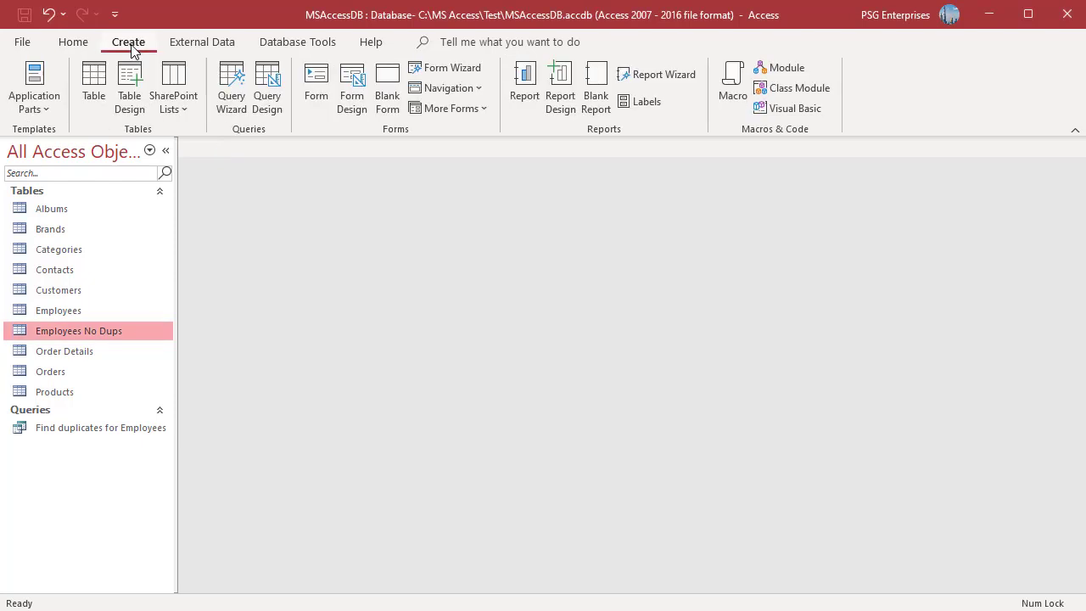
{"action": "left_click", "coordinate": [273, 110]}
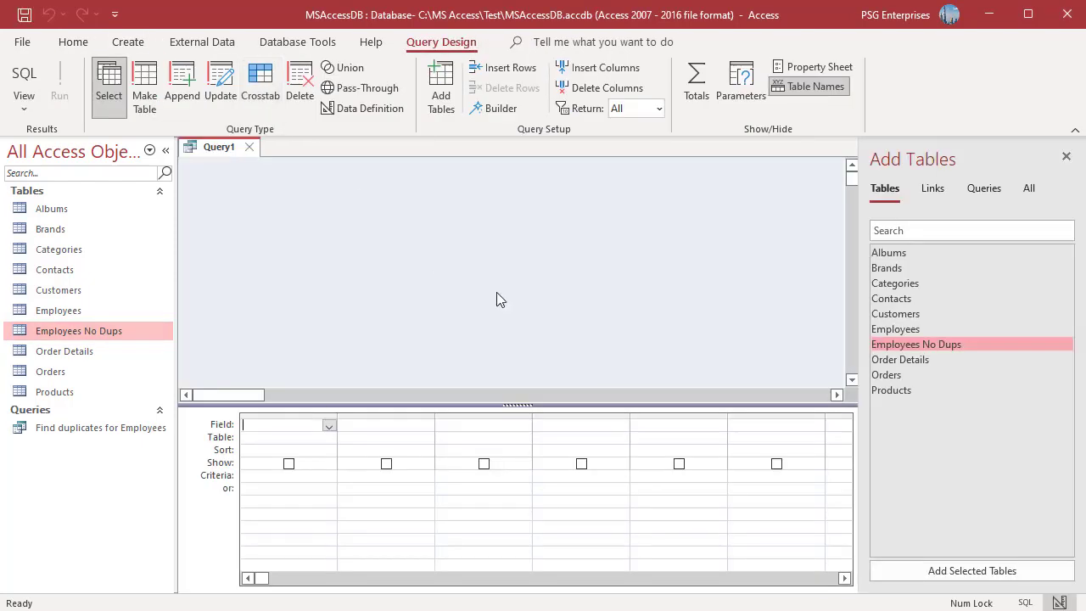
{"action": "double_click", "coordinate": [882, 328]}
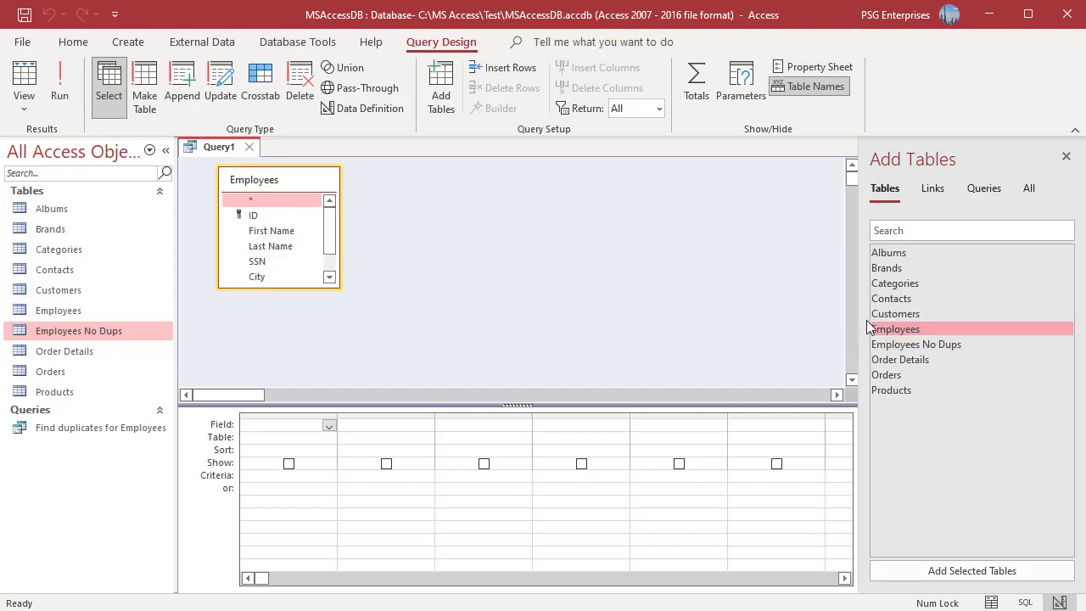
{"action": "double_click", "coordinate": [265, 202]}
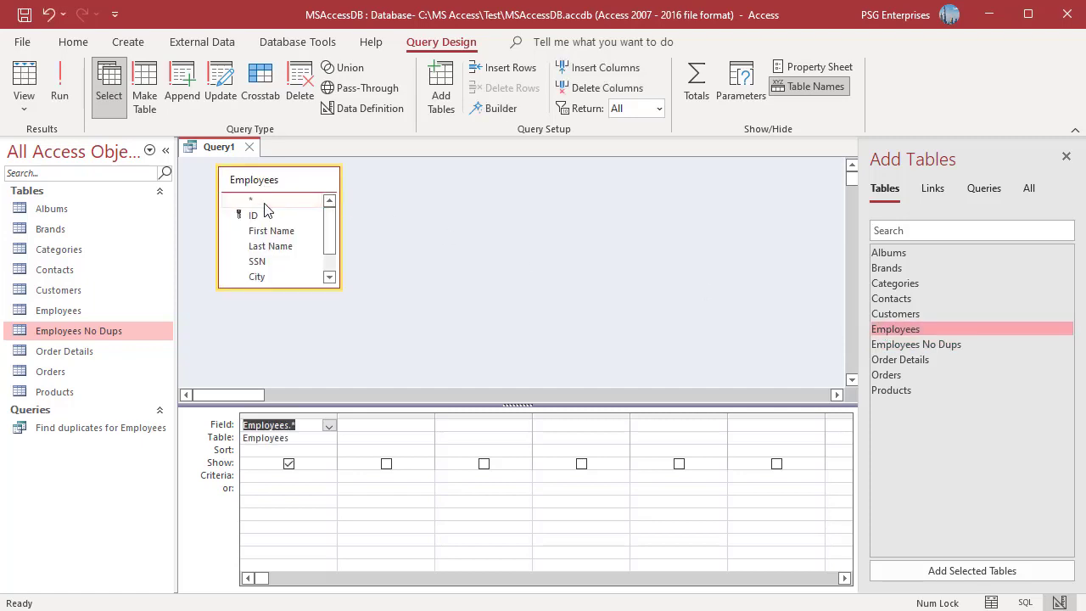
{"action": "left_click", "coordinate": [181, 81]}
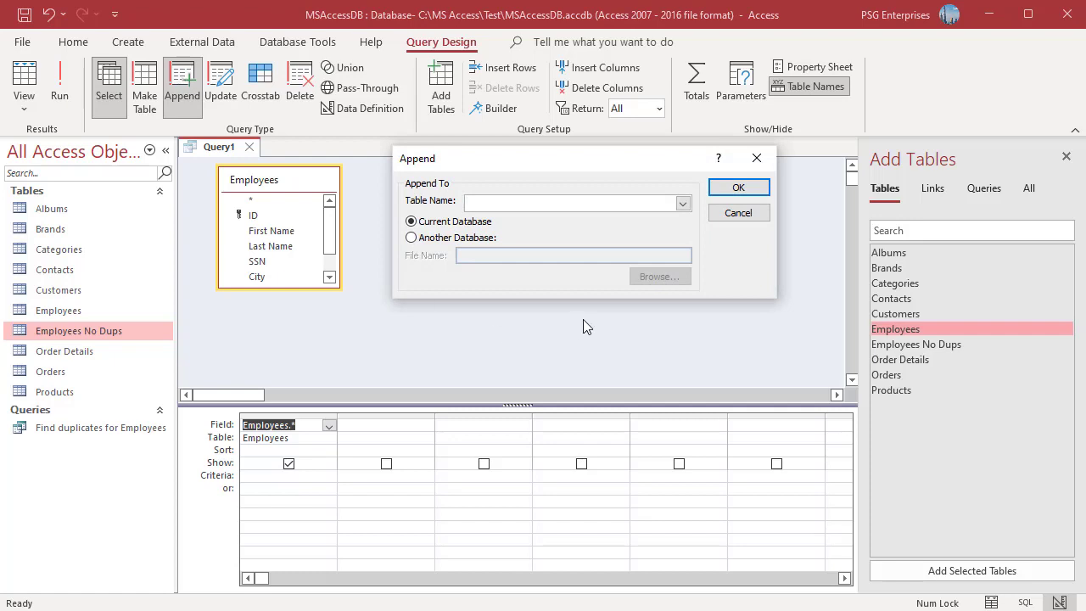
{"action": "left_click", "coordinate": [682, 203]}
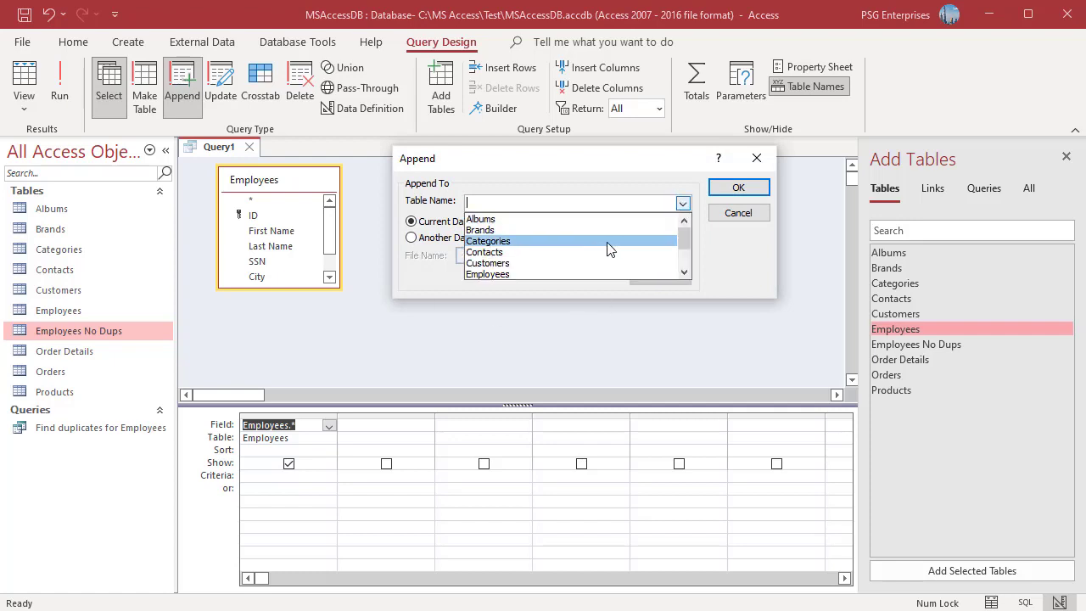
{"action": "scroll", "coordinate": [603, 249], "scroll_direction": "down", "scroll_amount": 1}
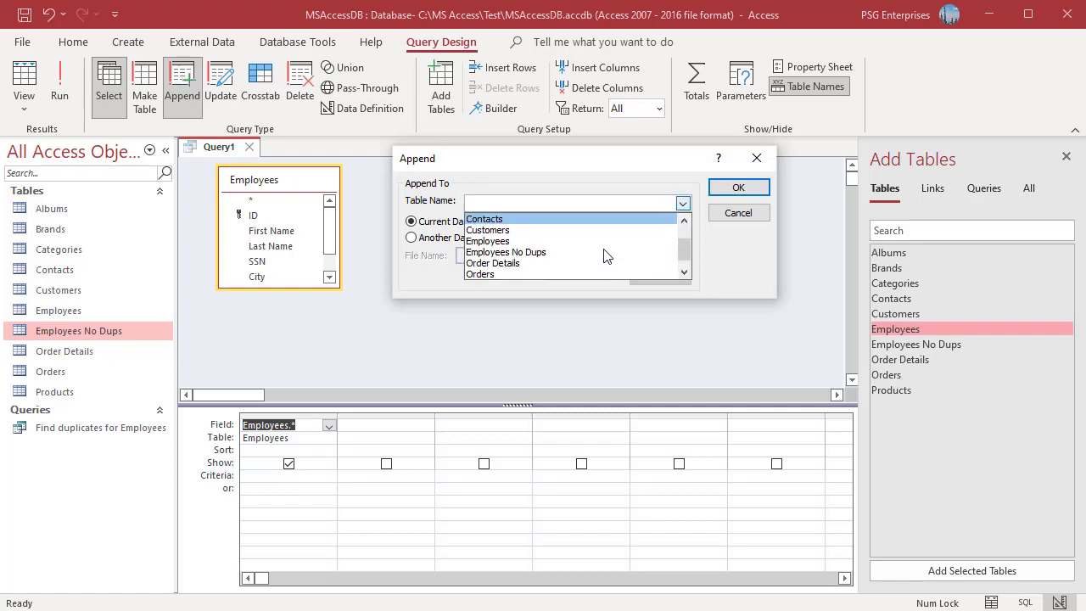
{"action": "left_click", "coordinate": [546, 248]}
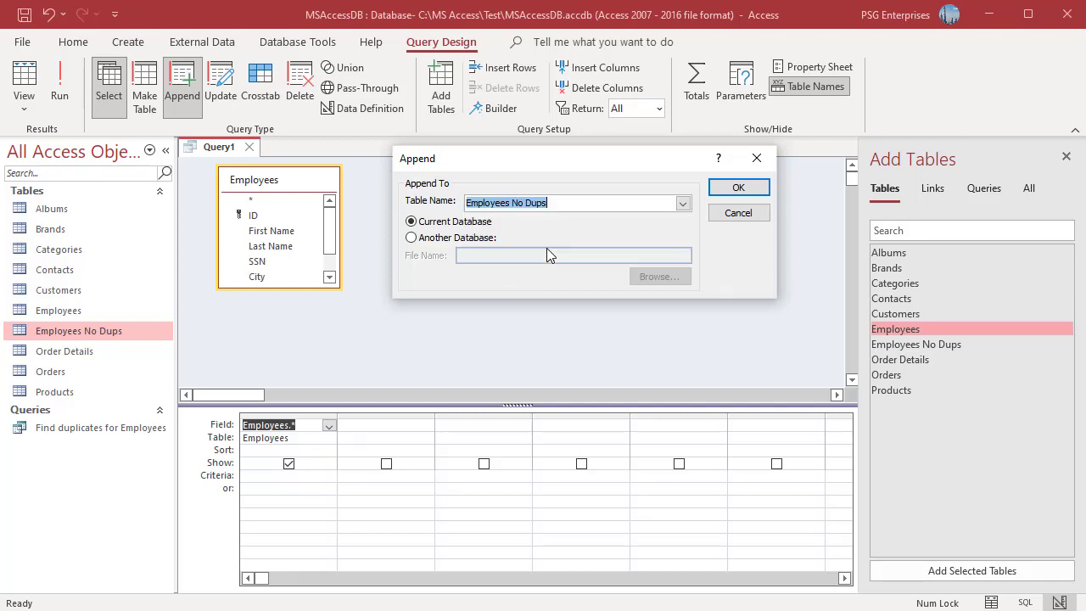
{"action": "left_click", "coordinate": [738, 189]}
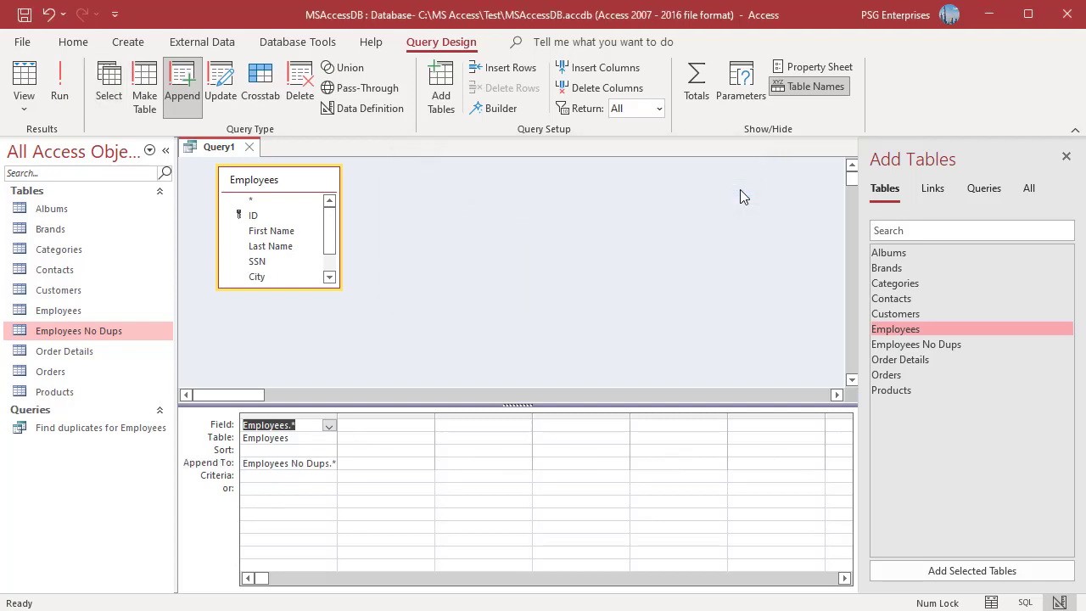
Step: Run the append, accepting 75 rows and the key-violation rejections, then close the query
{"action": "left_click", "coordinate": [68, 103]}
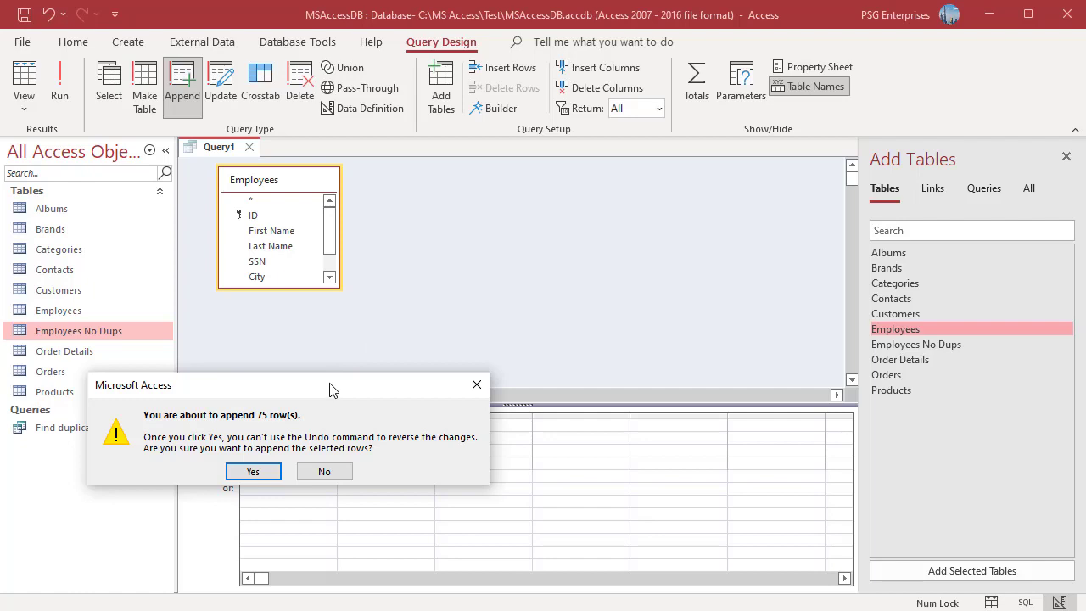
{"action": "left_click", "coordinate": [249, 471]}
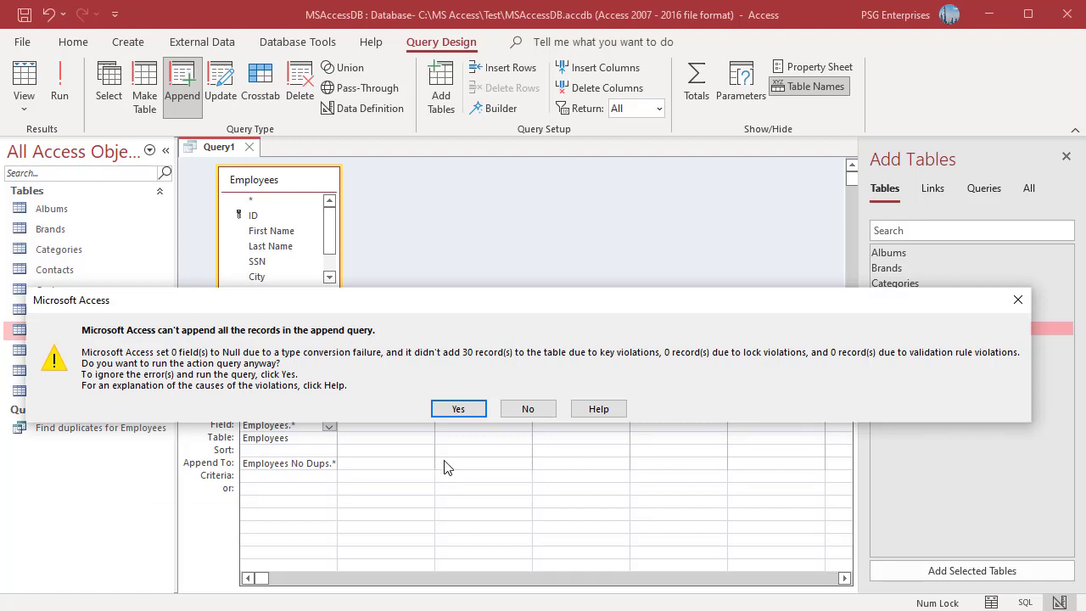
{"action": "left_click", "coordinate": [459, 409]}
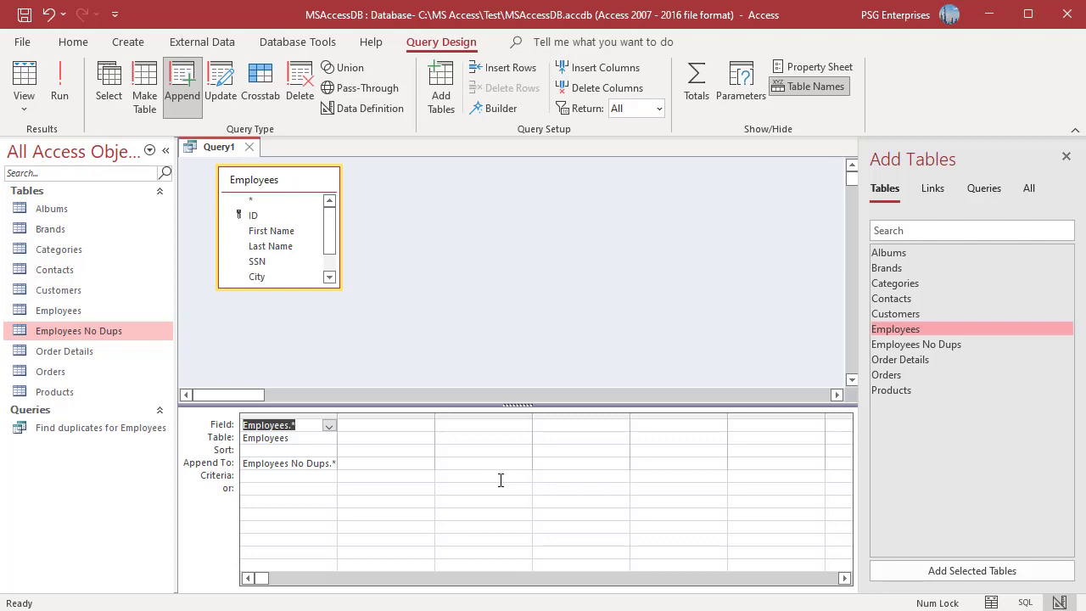
{"action": "left_click", "coordinate": [249, 148]}
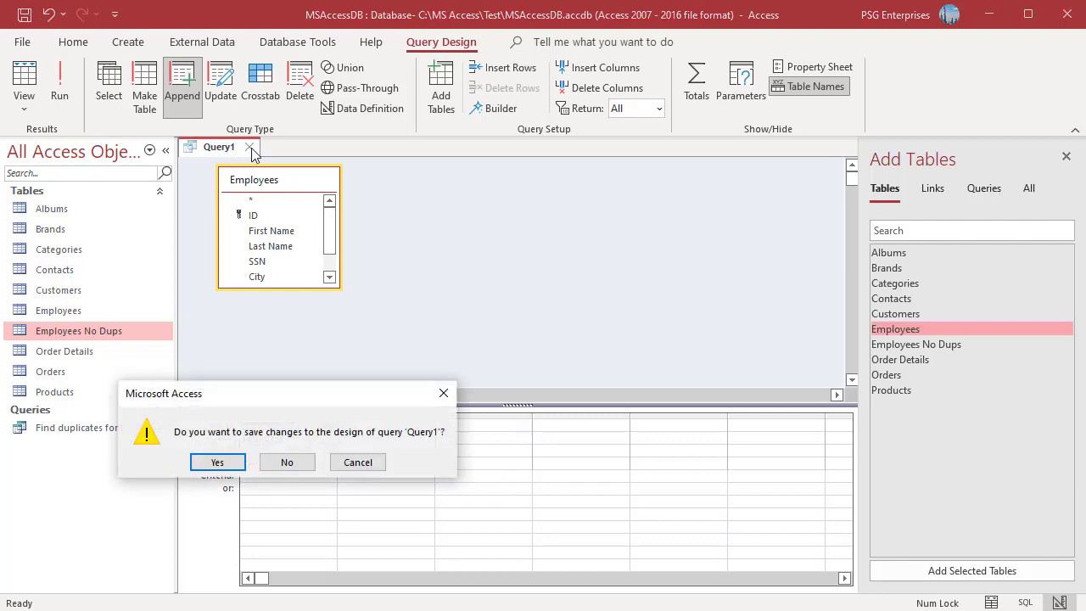
Step: Discard the unsaved query and rename the Employees table to 'Employees Copy'
{"action": "left_click", "coordinate": [286, 463]}
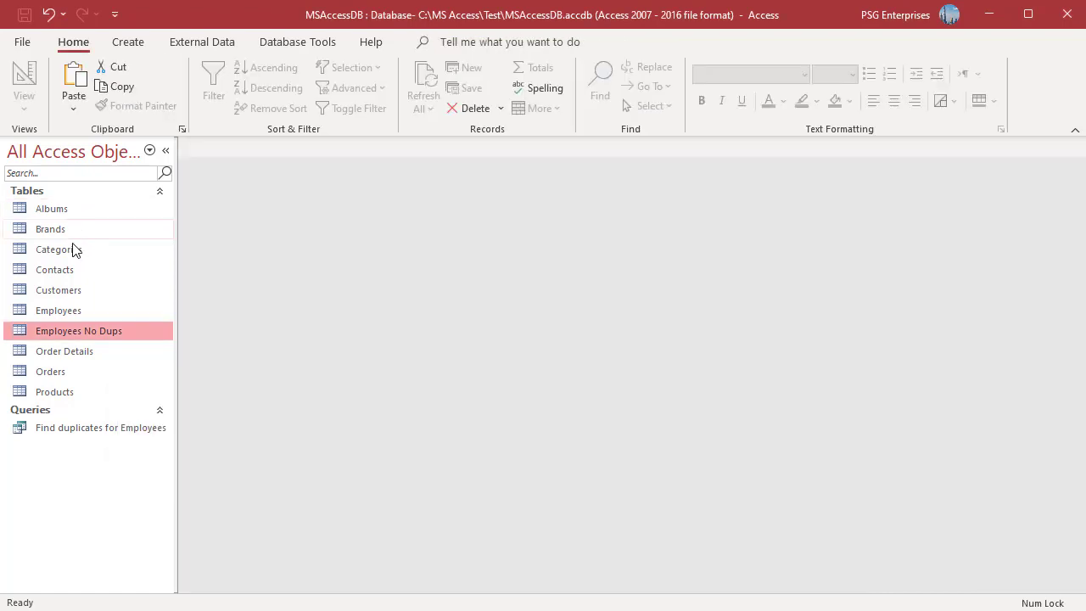
{"action": "left_click", "coordinate": [63, 311]}
{"action": "right_click", "coordinate": [63, 310]}
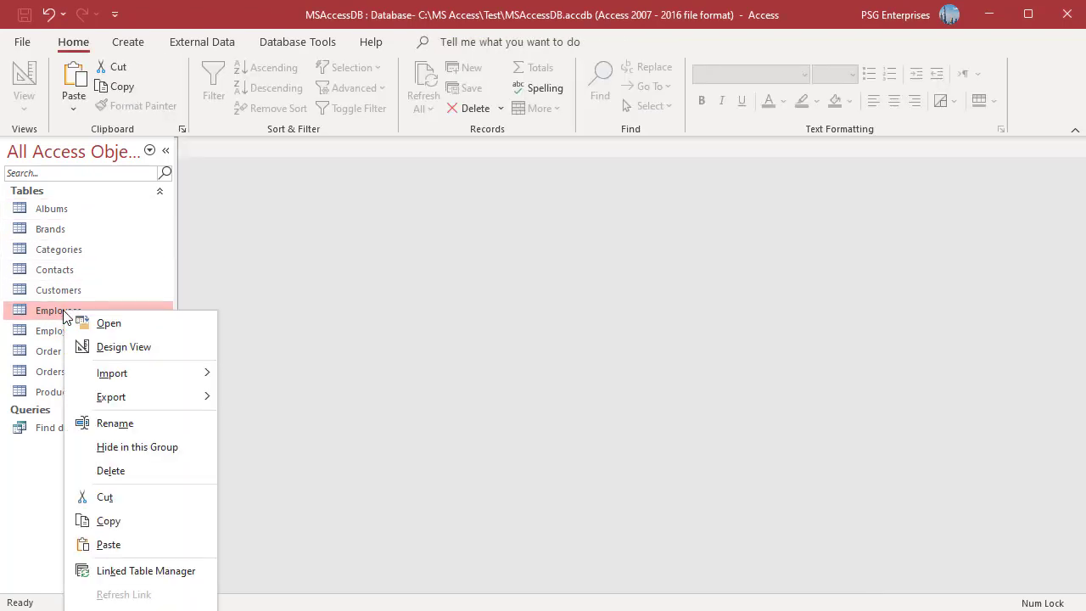
{"action": "left_click", "coordinate": [125, 424]}
{"action": "left_click", "coordinate": [112, 308]}
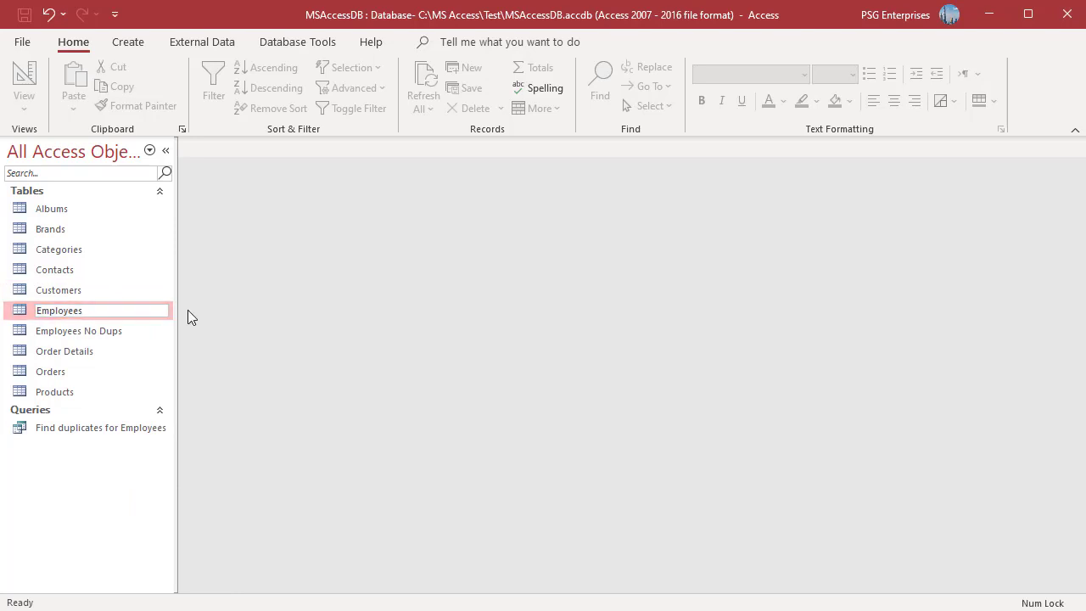
{"action": "type", "text": "Copy"}
{"action": "left_click", "coordinate": [107, 332]}
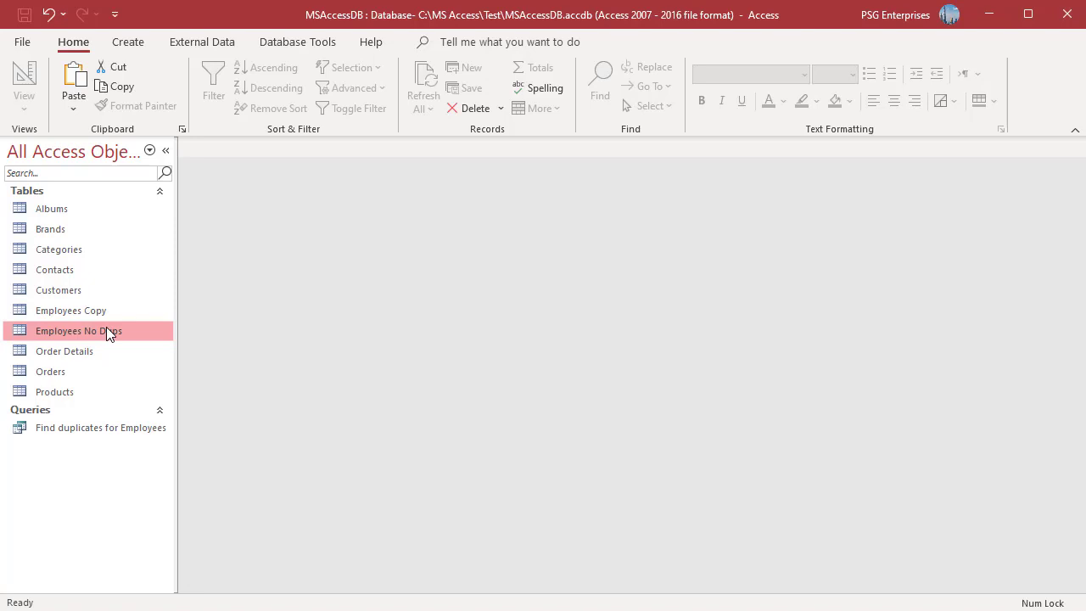
Step: Rename Employees No Dups to 'Employees'
{"action": "right_click", "coordinate": [108, 332]}
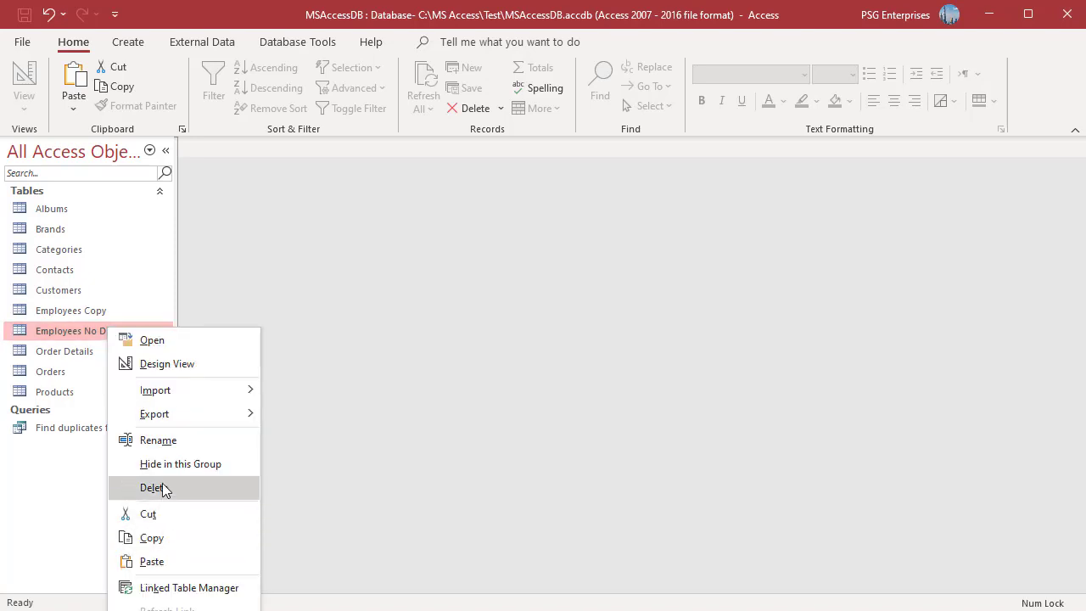
{"action": "left_click", "coordinate": [158, 440]}
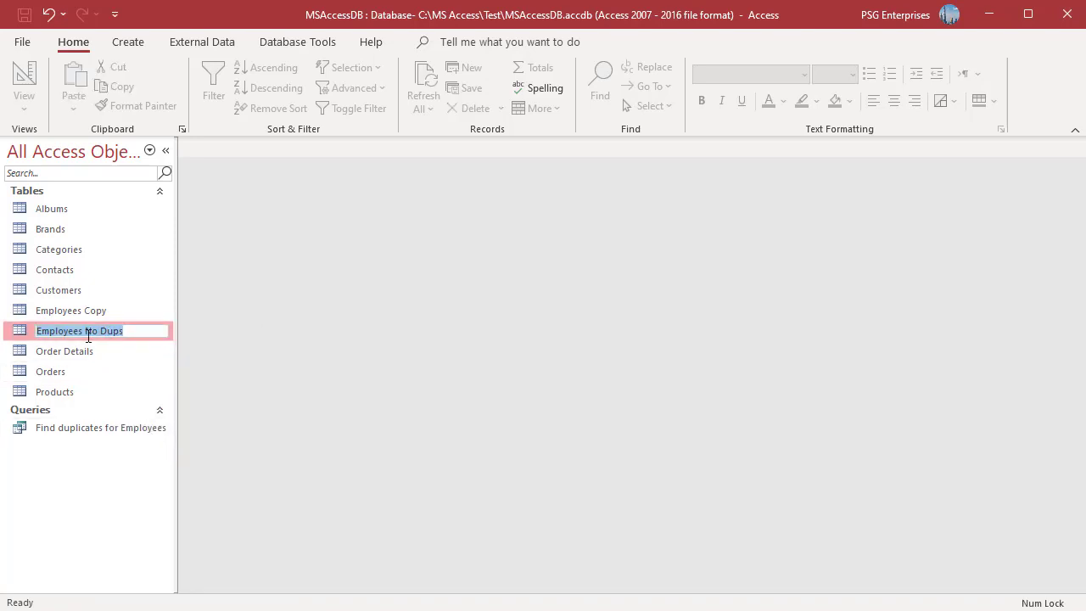
{"action": "left_click", "coordinate": [87, 333]}
{"action": "left_click_drag", "start_coordinate": [88, 333], "coordinate": [155, 331]}
{"action": "key", "text": "BackSpace"}
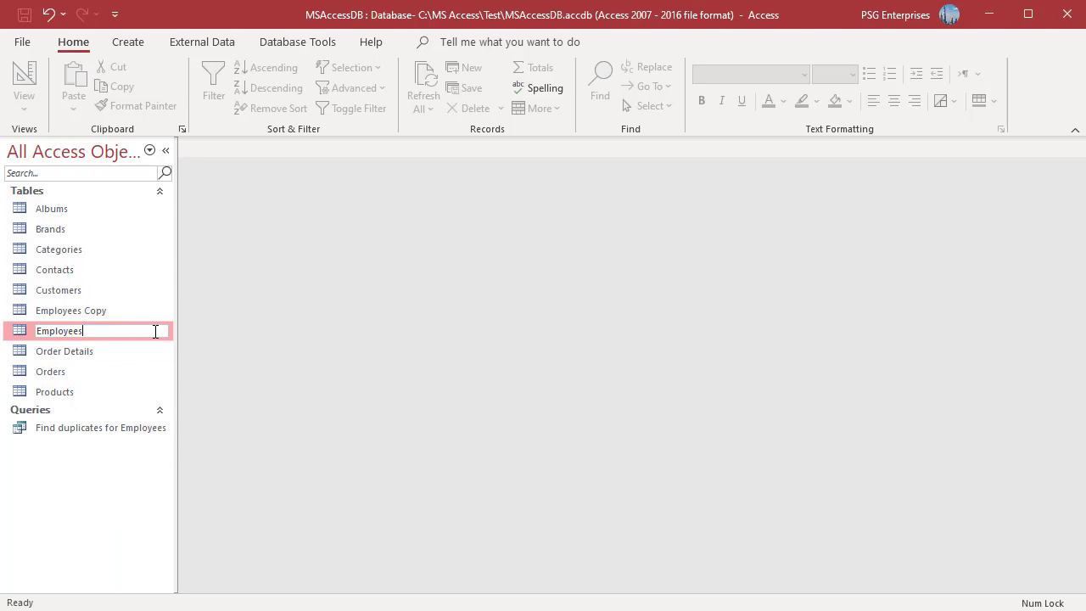
{"action": "left_click", "coordinate": [109, 473]}
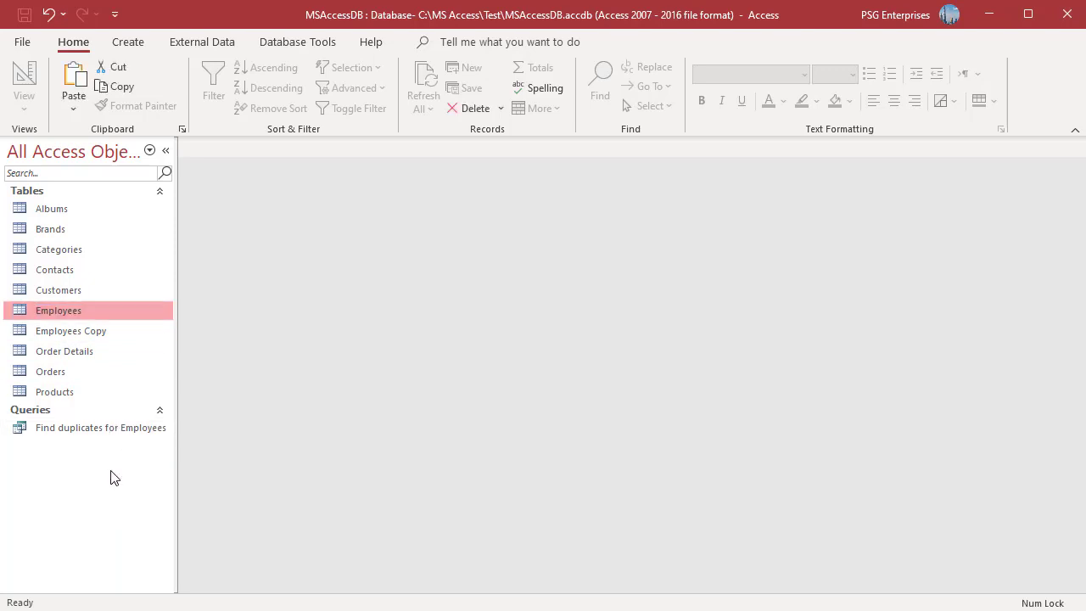
{"action": "right_click", "coordinate": [47, 315]}
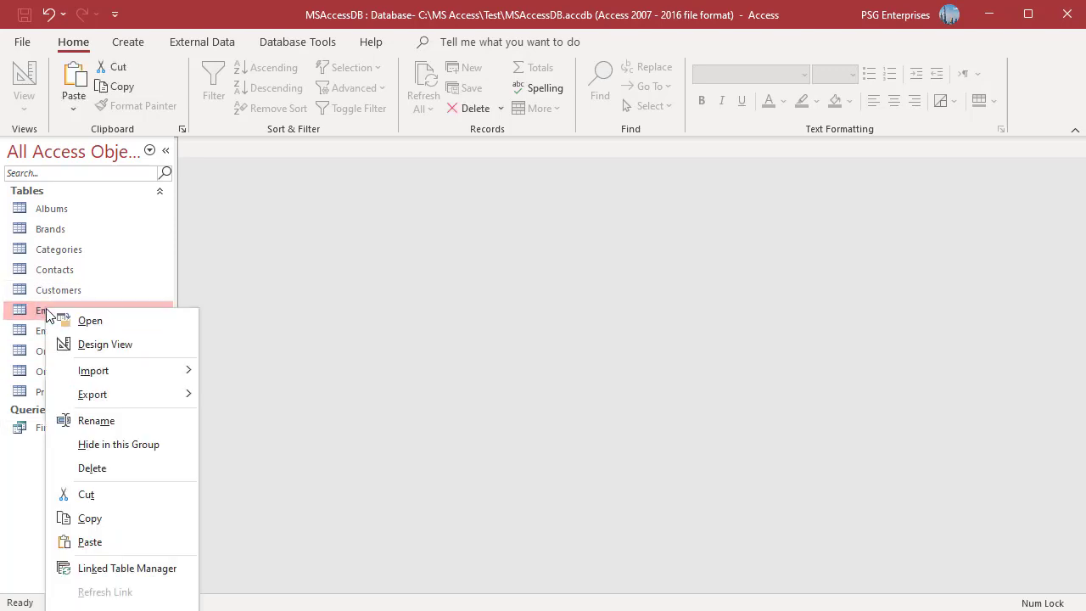
Step: Set ID as the Employees primary key, save the design, and run Find duplicates for Employees
{"action": "left_click", "coordinate": [94, 345]}
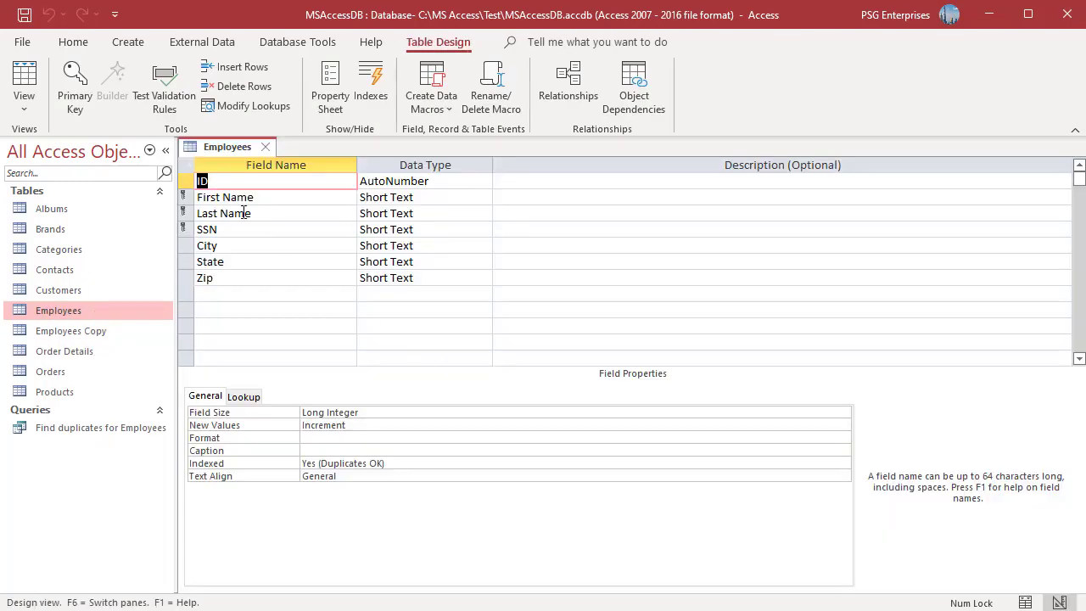
{"action": "left_click", "coordinate": [186, 181]}
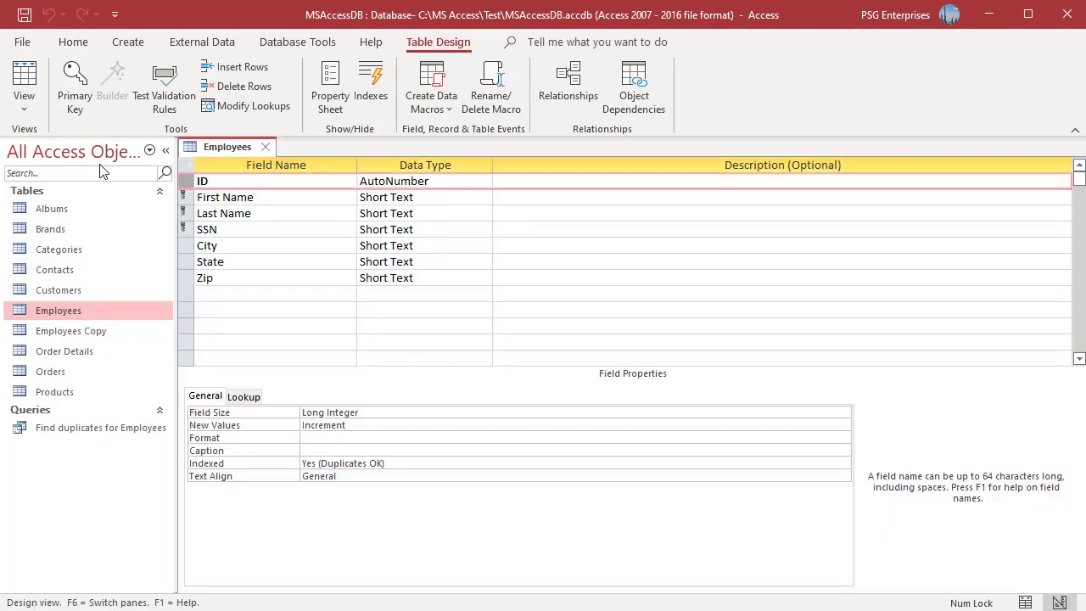
{"action": "left_click", "coordinate": [71, 100]}
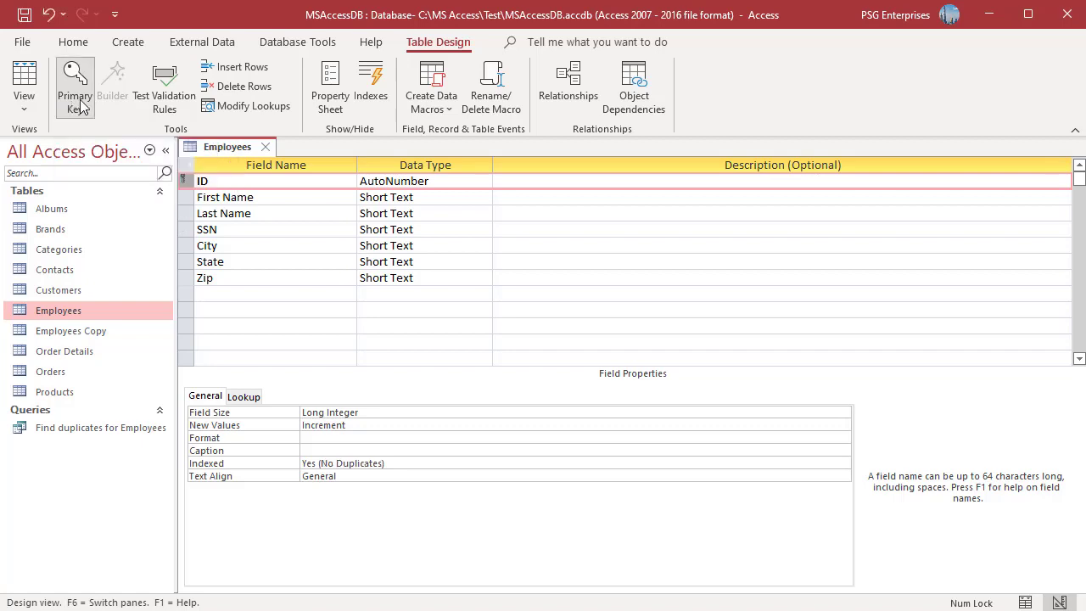
{"action": "left_click", "coordinate": [265, 146]}
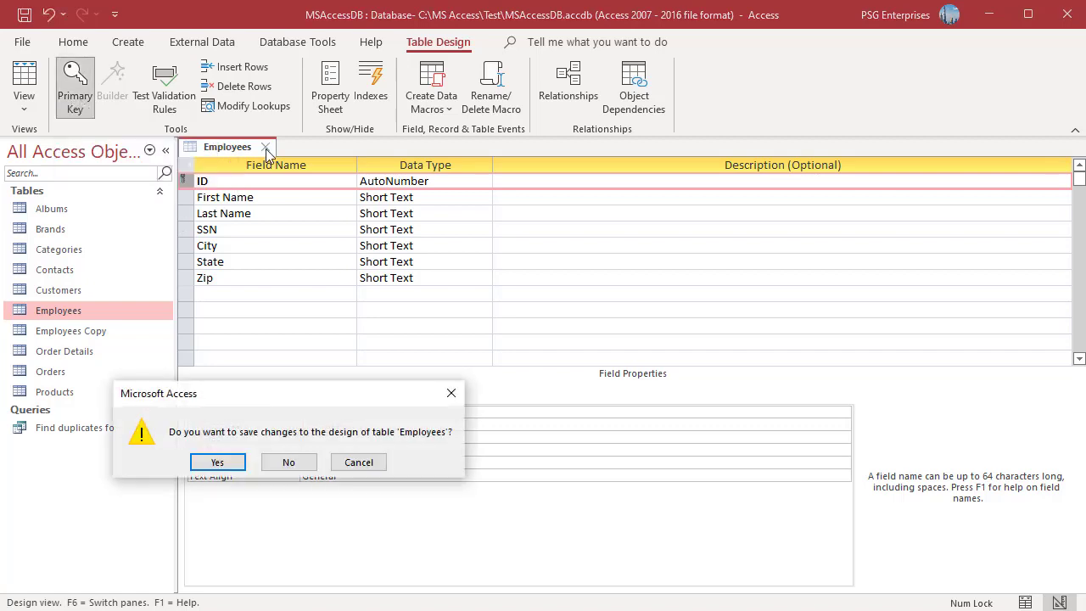
{"action": "left_click", "coordinate": [214, 461]}
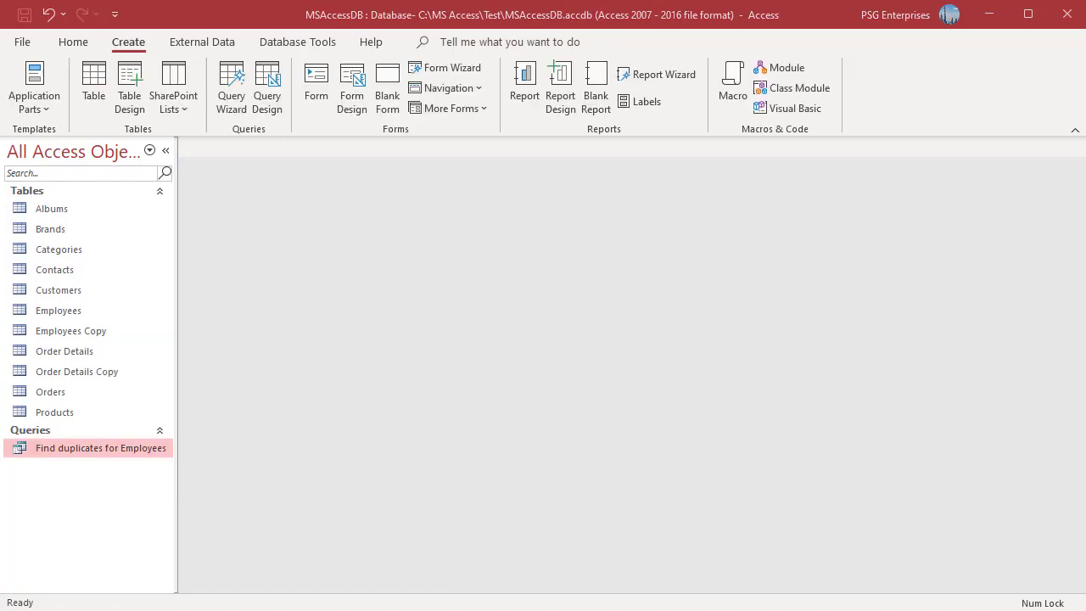
{"action": "double_click", "coordinate": [77, 446]}
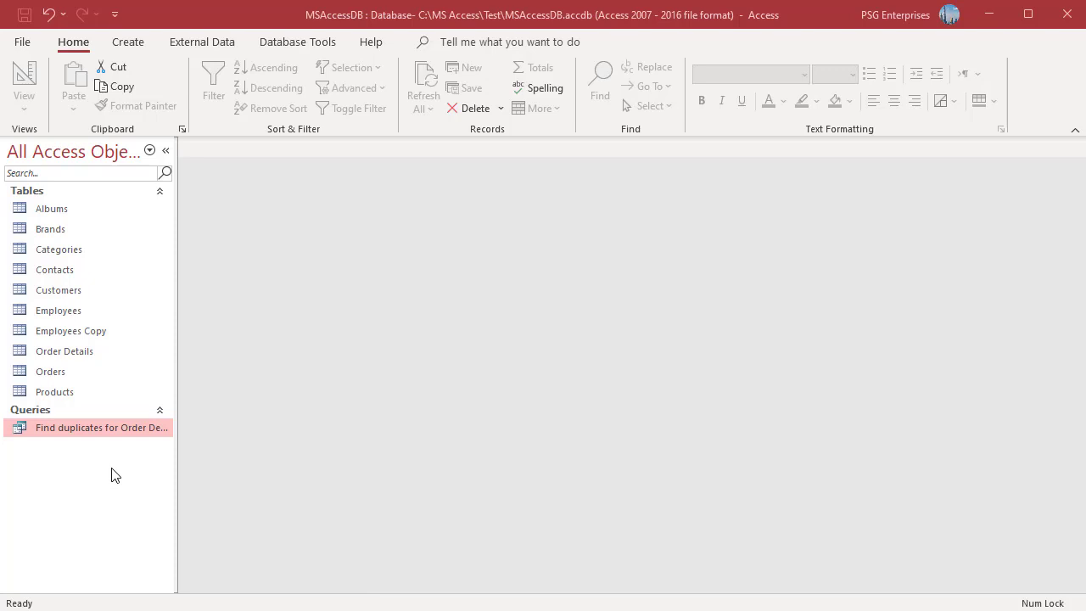
{"action": "right_click", "coordinate": [93, 356]}
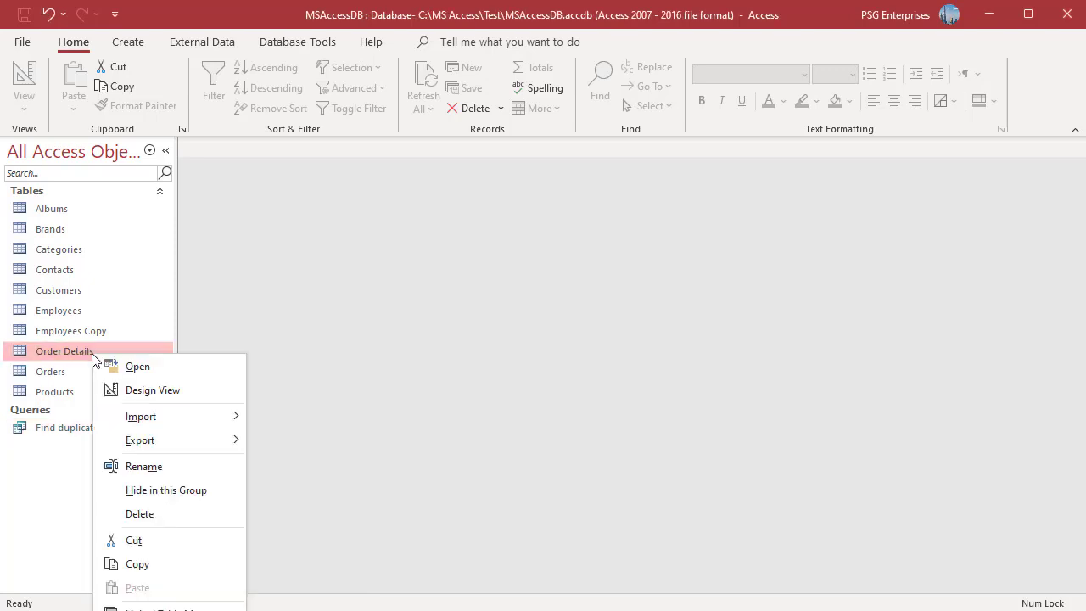
{"action": "left_click", "coordinate": [151, 390]}
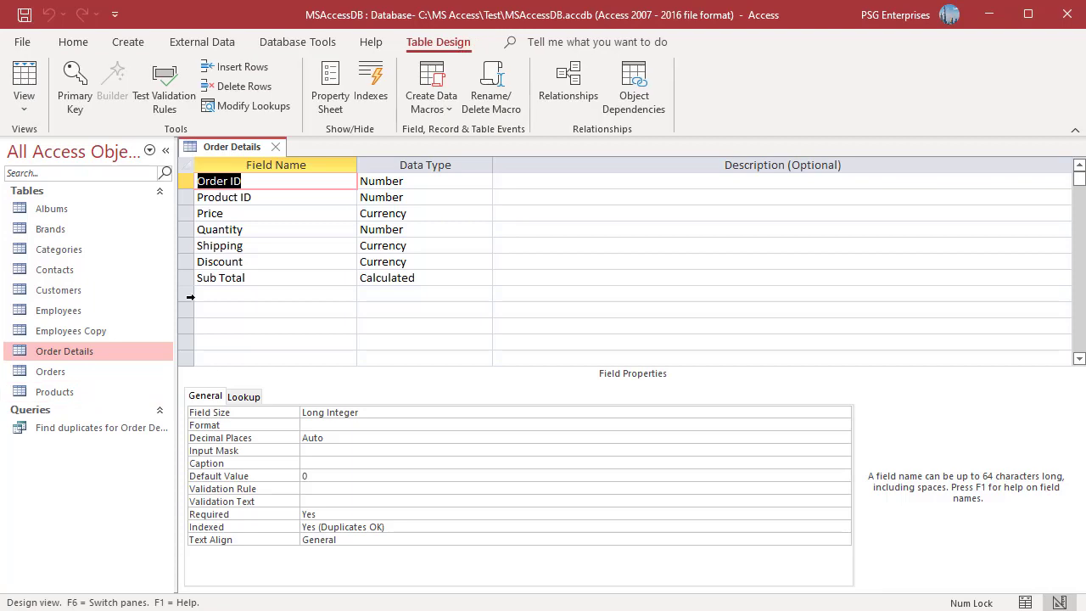
{"action": "double_click", "coordinate": [110, 427]}
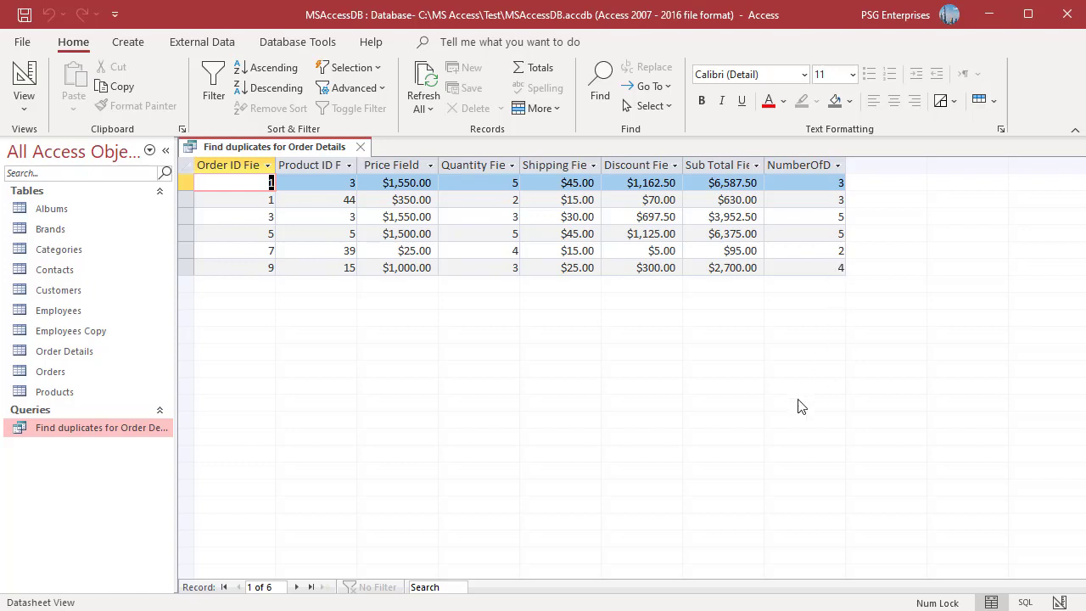
{"action": "left_click", "coordinate": [360, 146]}
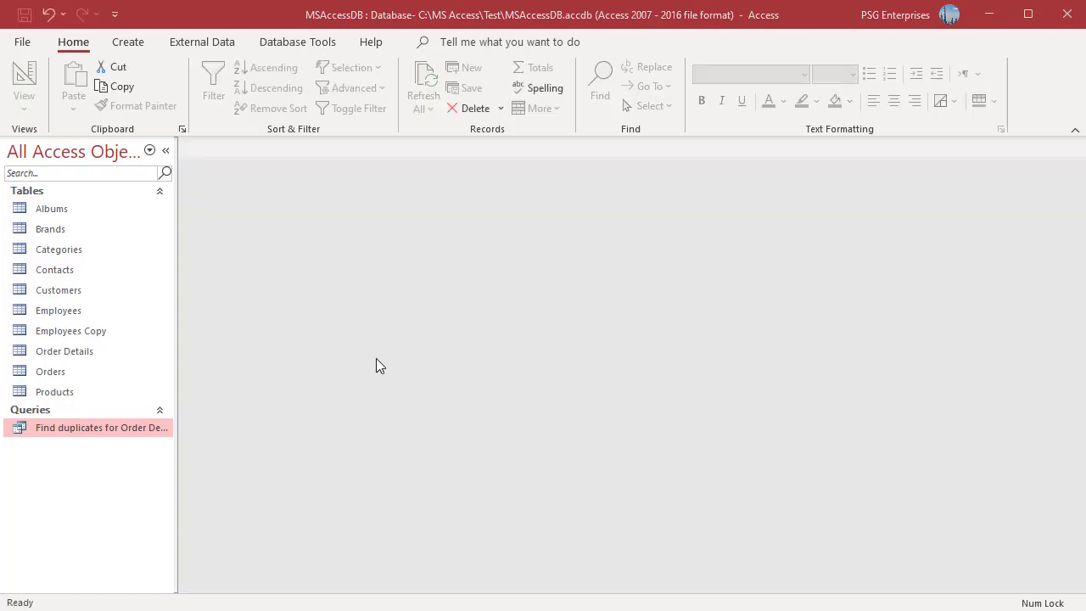
{"action": "left_click", "coordinate": [128, 44]}
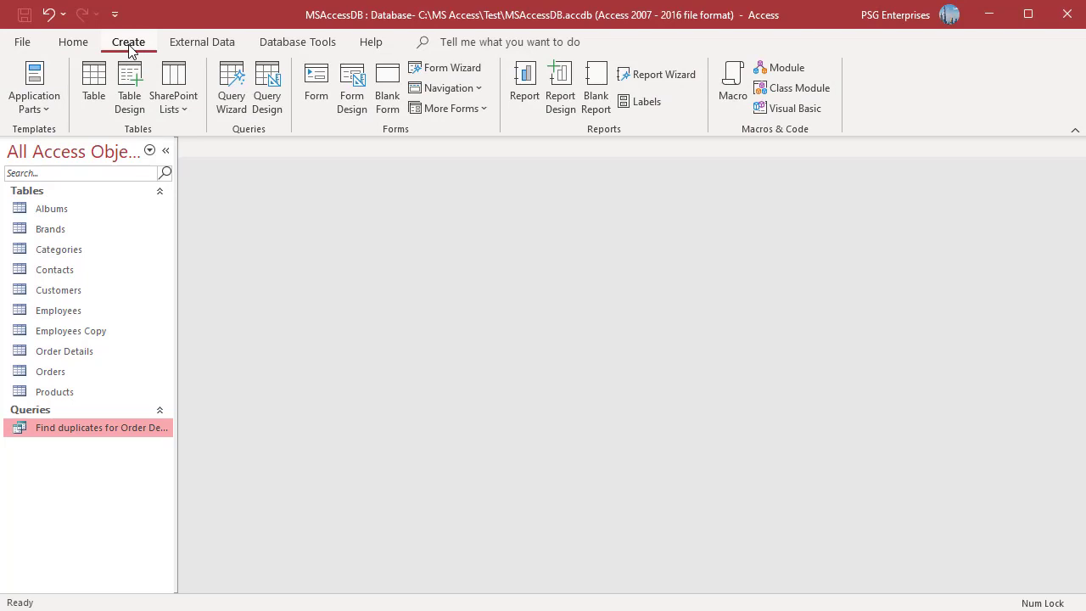
Step: Start a new query design on the Order Details table that includes all its fields (*)
{"action": "left_click", "coordinate": [265, 104]}
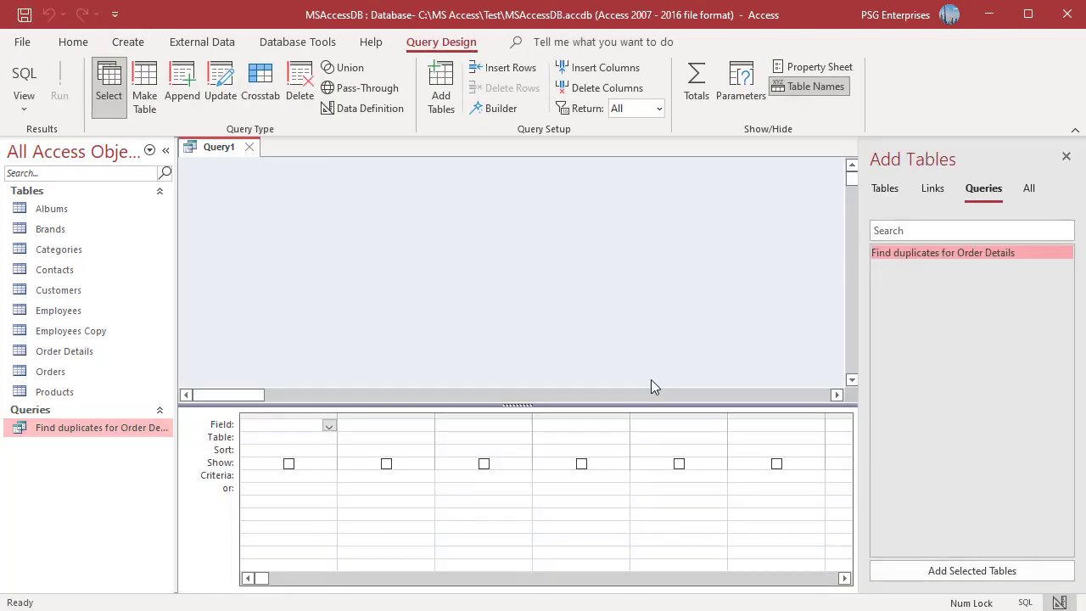
{"action": "left_click", "coordinate": [883, 189]}
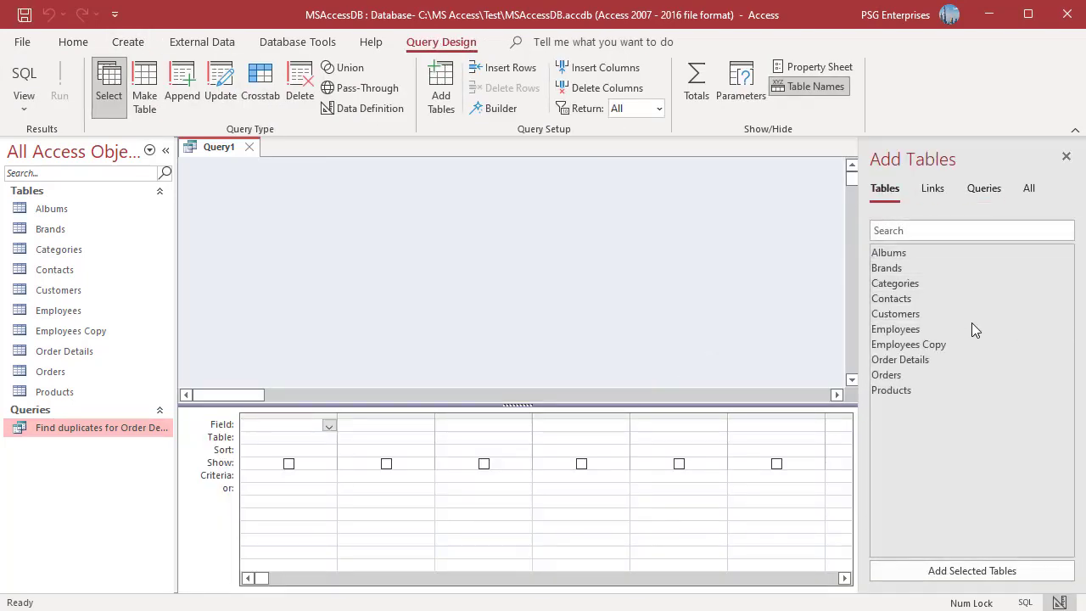
{"action": "double_click", "coordinate": [912, 359]}
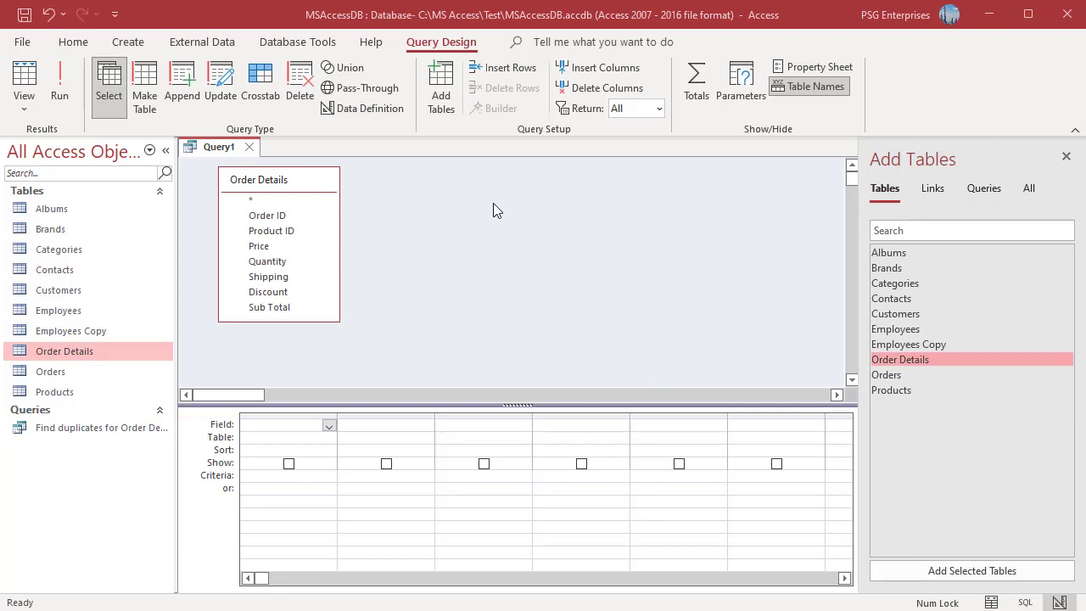
{"action": "double_click", "coordinate": [261, 202]}
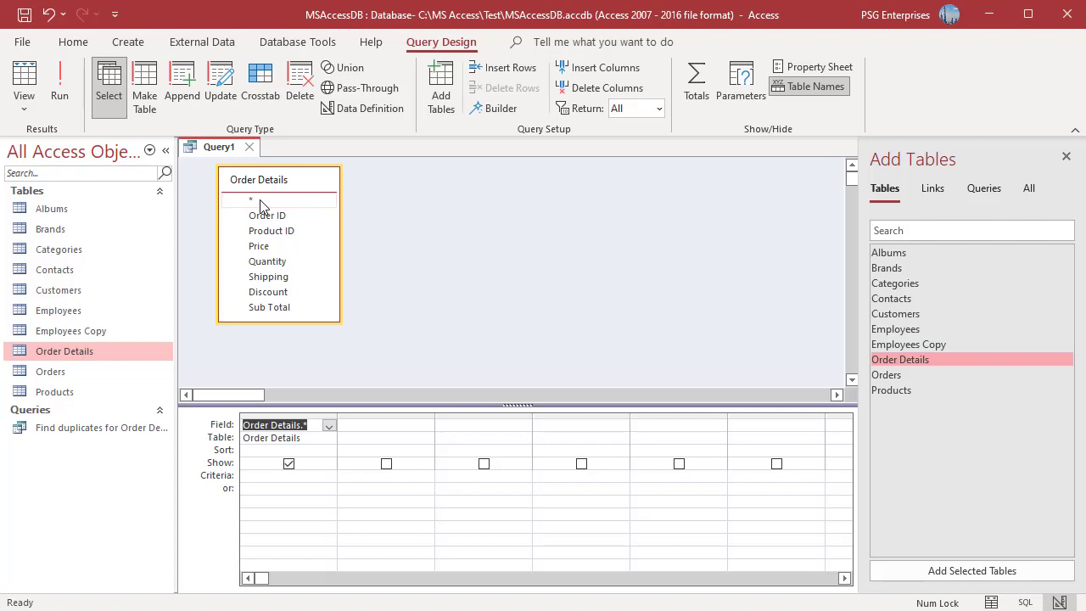
Step: Set the query's Unique Values property to Yes
{"action": "left_click", "coordinate": [467, 291]}
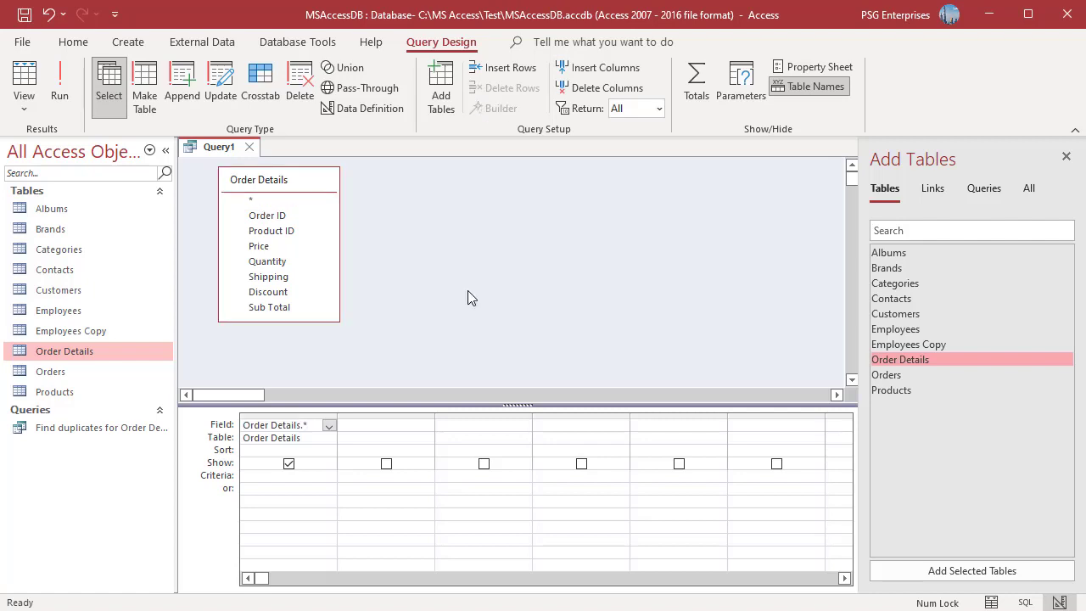
{"action": "left_click", "coordinate": [809, 74]}
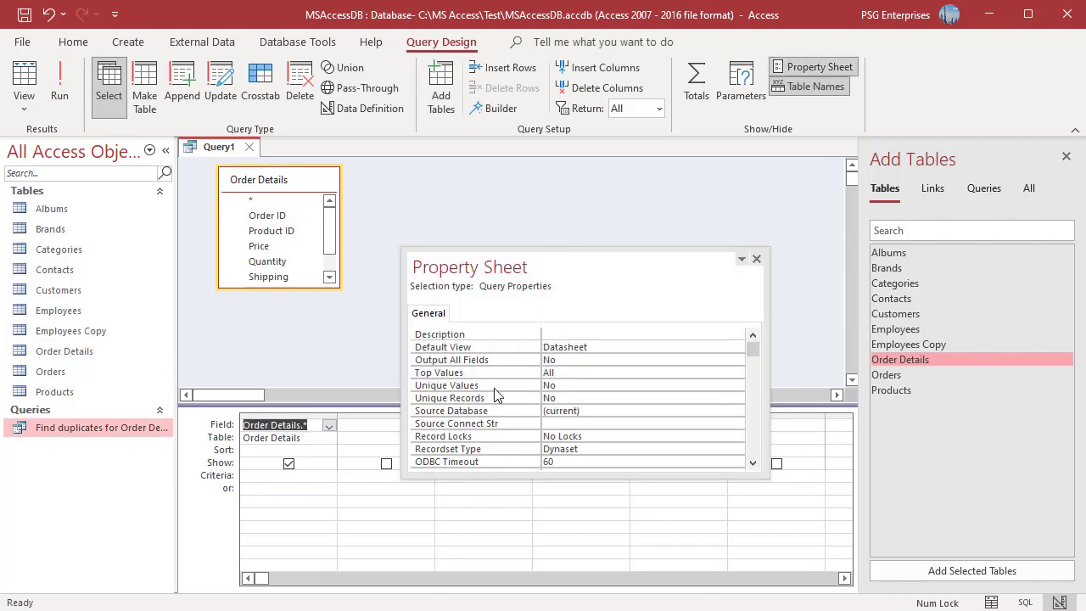
{"action": "left_click", "coordinate": [597, 385]}
{"action": "left_click", "coordinate": [737, 385]}
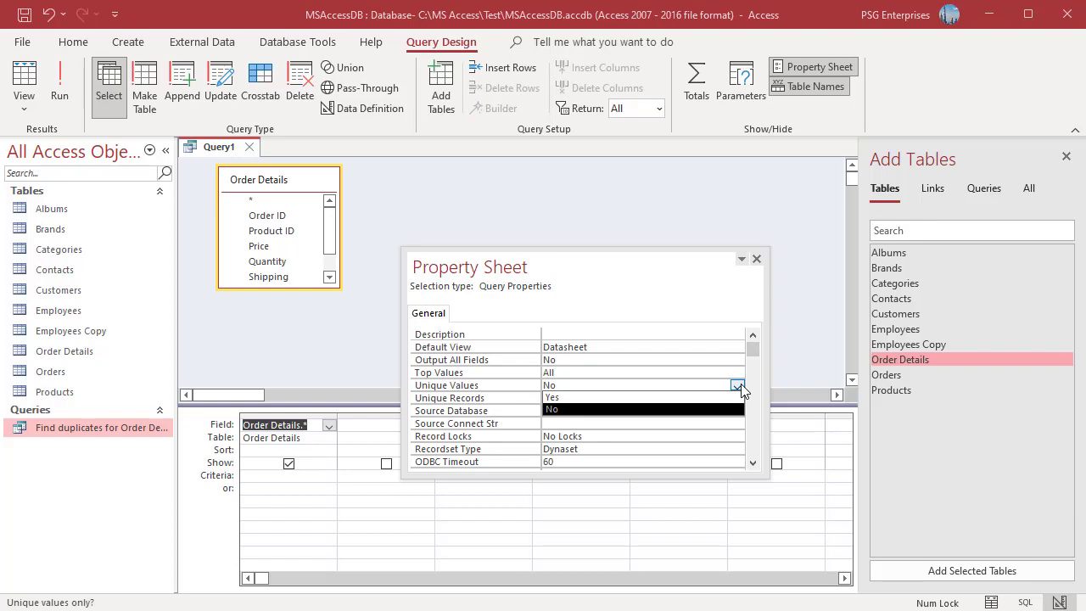
{"action": "left_click", "coordinate": [577, 397]}
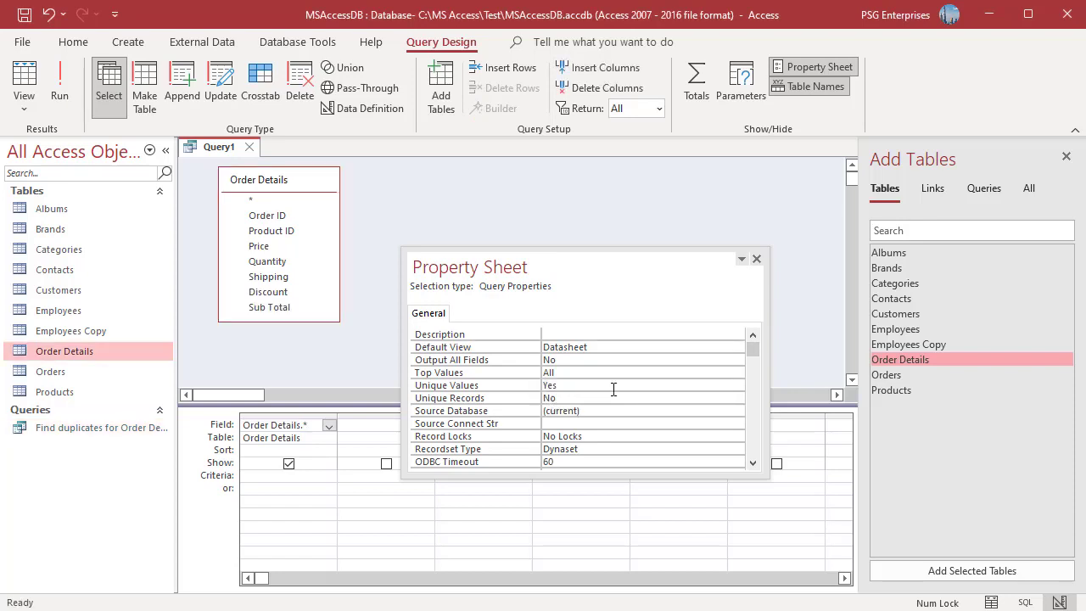
{"action": "left_click", "coordinate": [756, 258]}
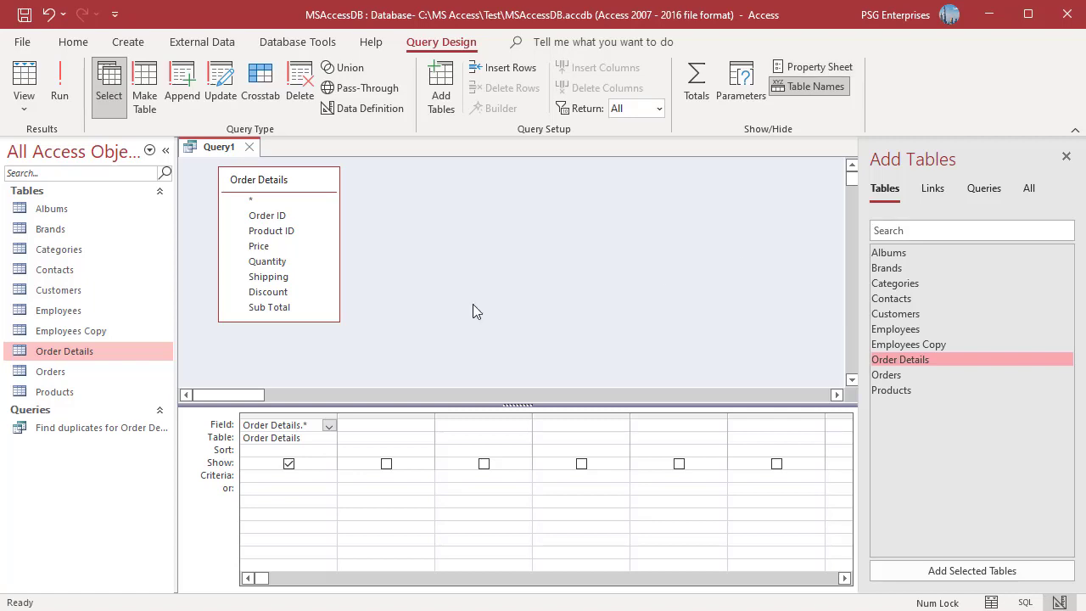
Step: Make it a make-table query named 'Order Details No Dups' and run it, pasting 59 rows
{"action": "left_click", "coordinate": [146, 89]}
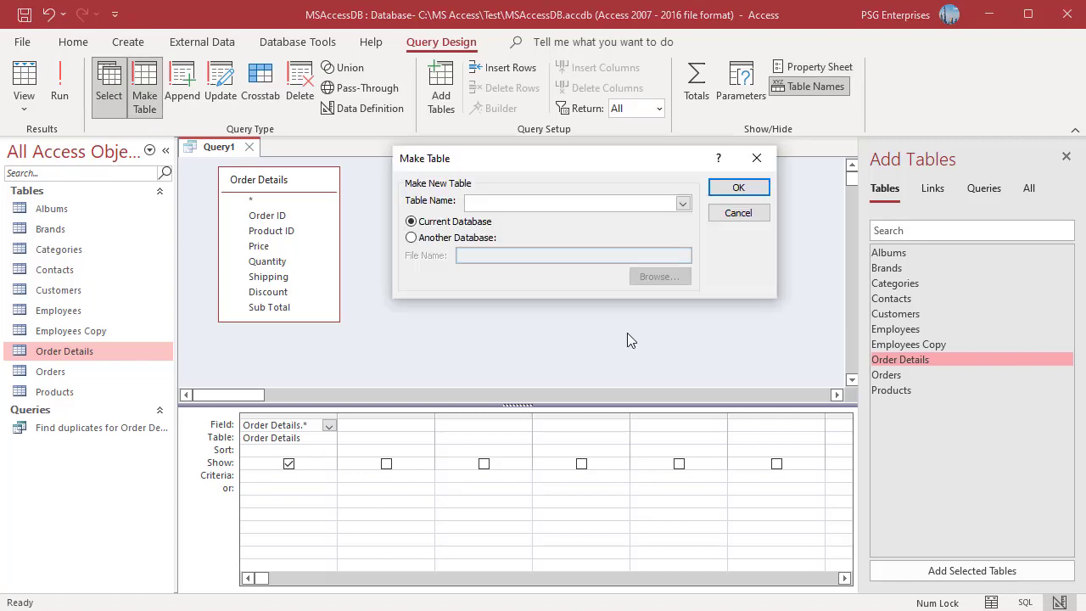
{"action": "type", "text": "Order Details No Dups"}
{"action": "left_click", "coordinate": [741, 185]}
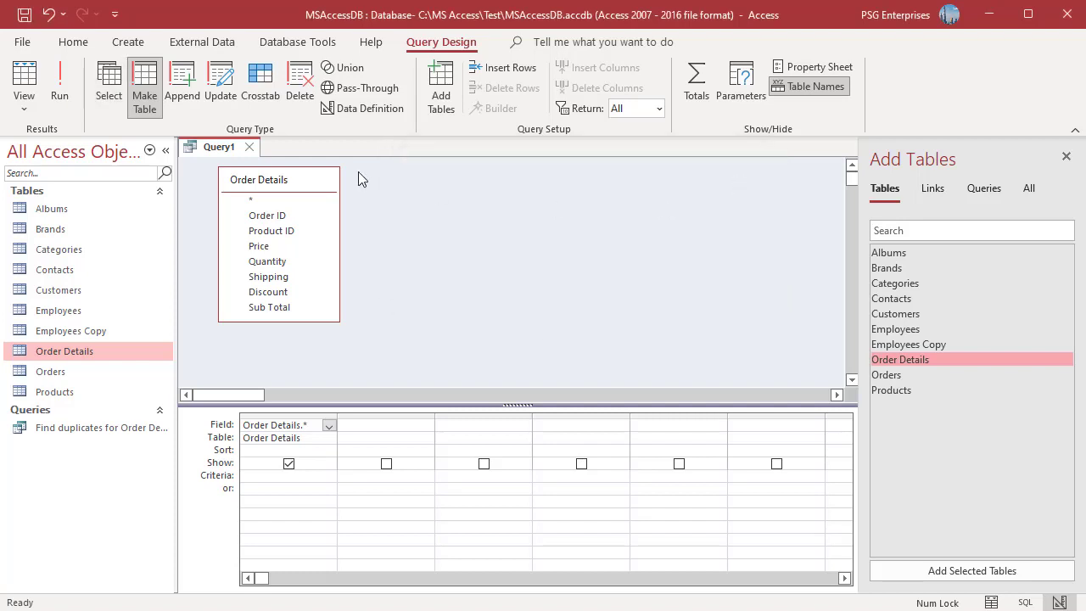
{"action": "left_click", "coordinate": [63, 90]}
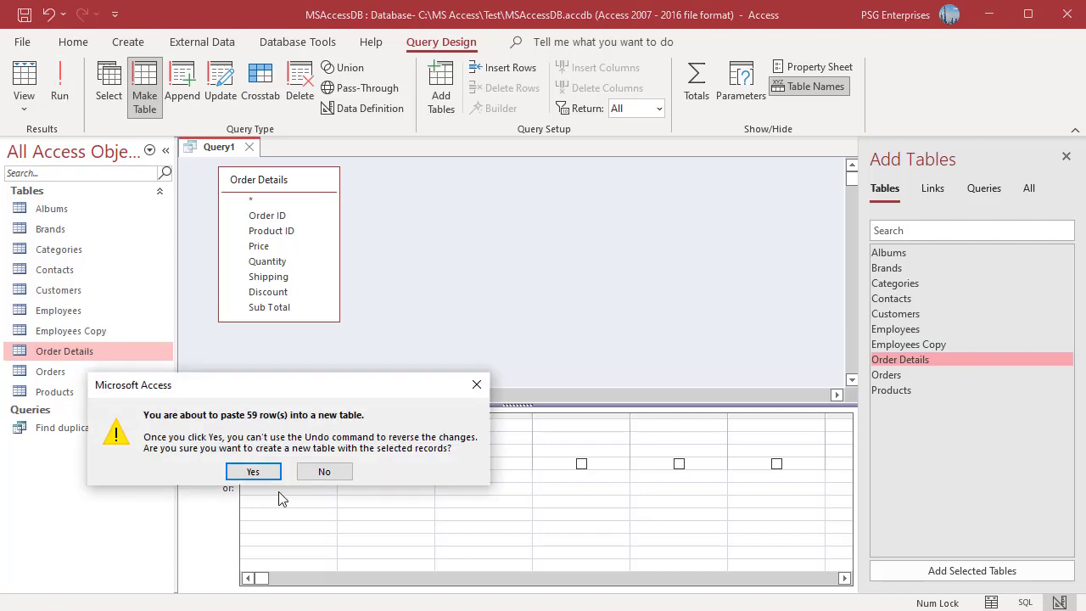
{"action": "left_click", "coordinate": [257, 471]}
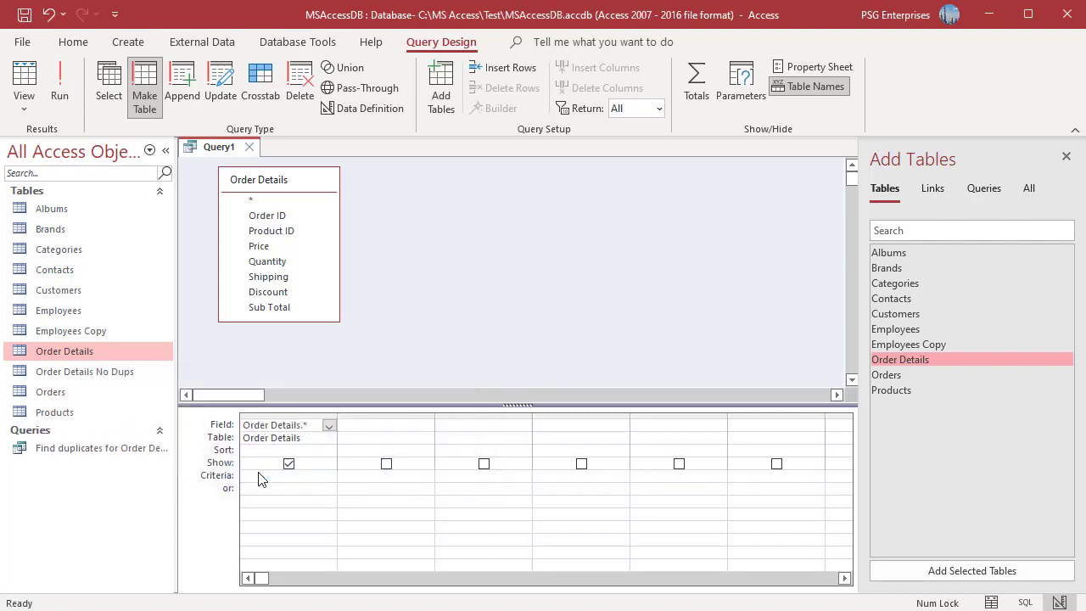
Step: Rename the original Order Details table to 'Order Details Copy'
{"action": "right_click", "coordinate": [123, 354]}
{"action": "left_click", "coordinate": [174, 467]}
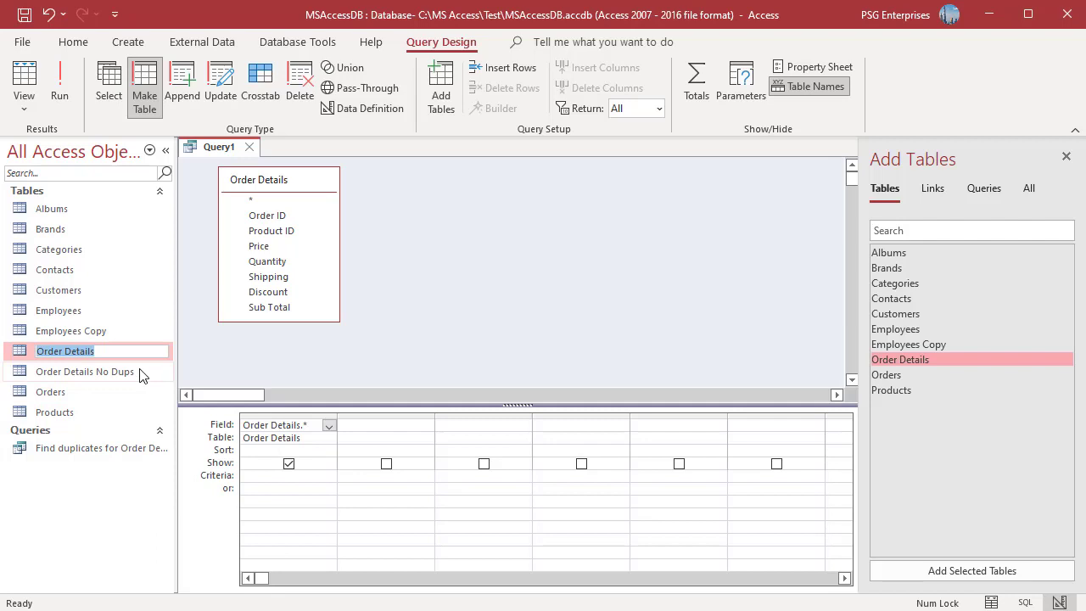
{"action": "key", "text": "Return"}
{"action": "right_click", "coordinate": [124, 349]}
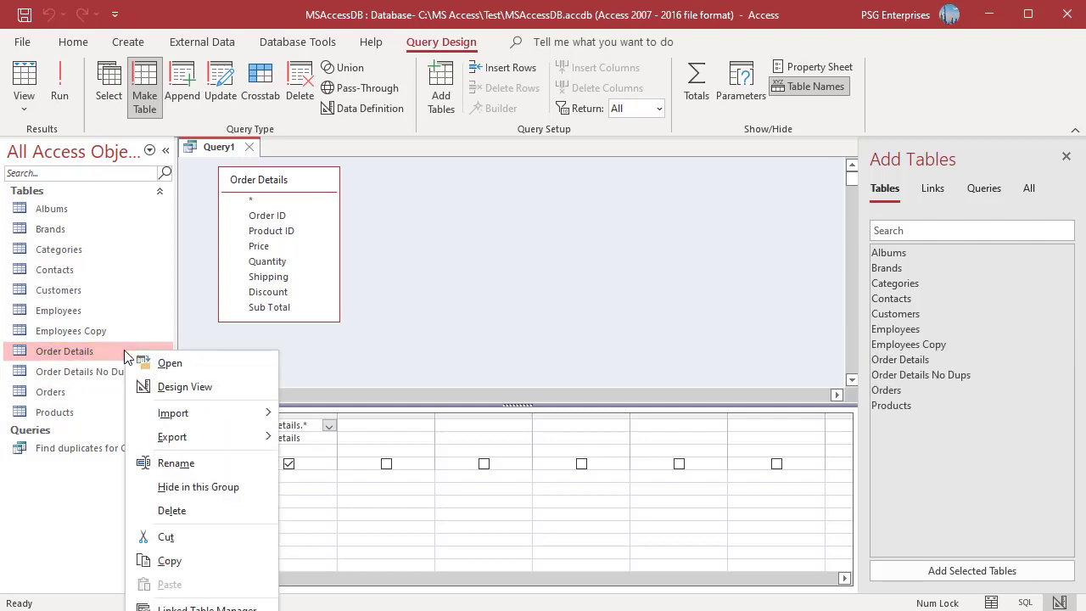
{"action": "left_click", "coordinate": [185, 460]}
{"action": "left_click", "coordinate": [127, 354]}
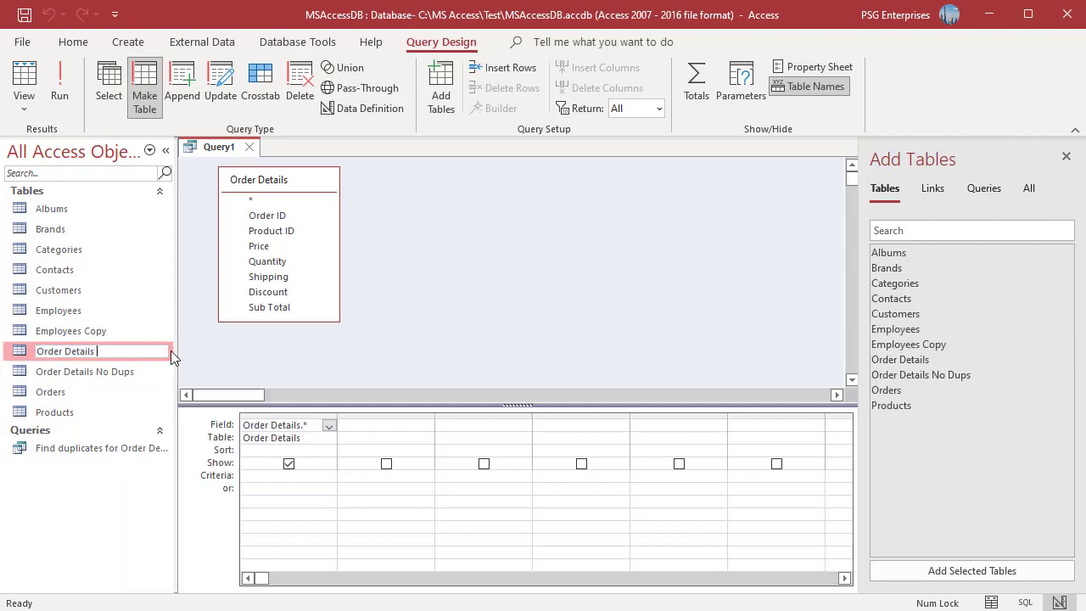
{"action": "type", "text": "Copy"}
{"action": "left_click", "coordinate": [113, 371]}
Step: Rename 'Order Details No Dups' to 'Order Details' and rerun the find-duplicates query
{"action": "right_click", "coordinate": [115, 371]}
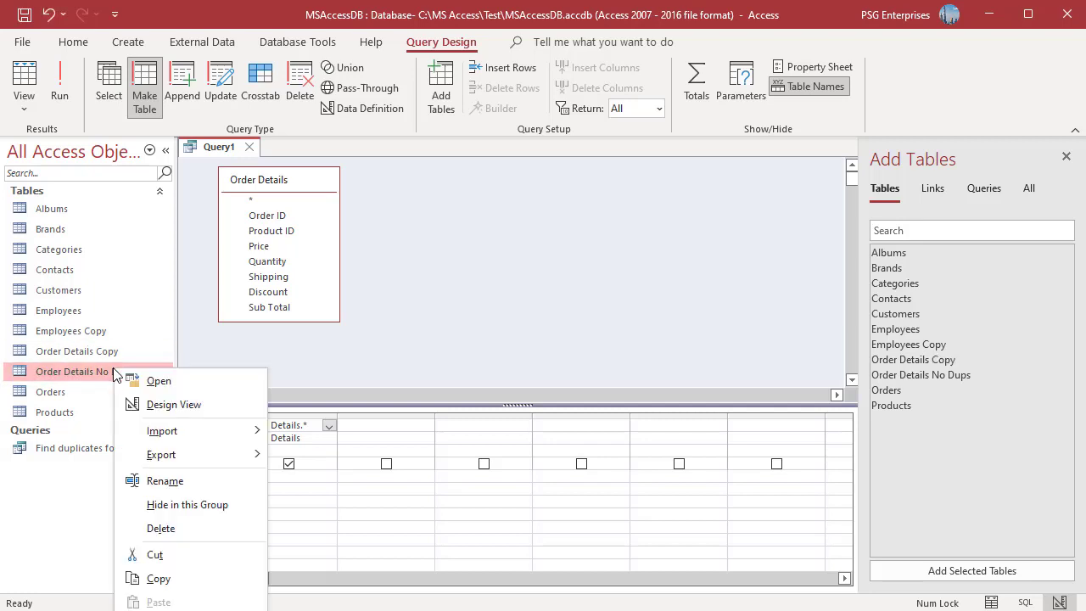
{"action": "left_click", "coordinate": [165, 480]}
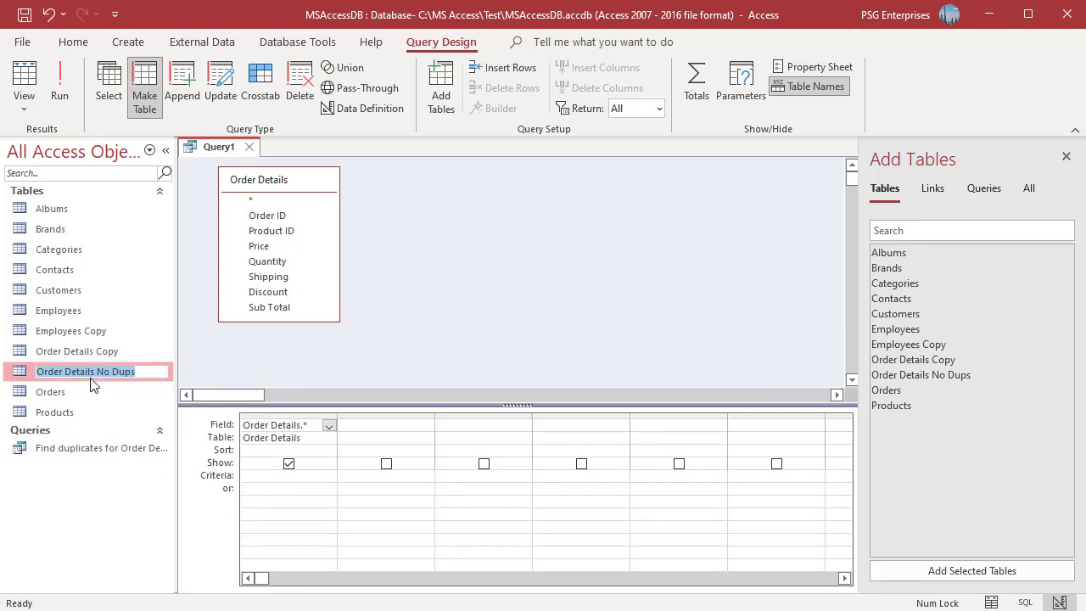
{"action": "left_click_drag", "start_coordinate": [95, 370], "coordinate": [149, 371]}
{"action": "key", "text": "Delete"}
{"action": "key", "text": "Return"}
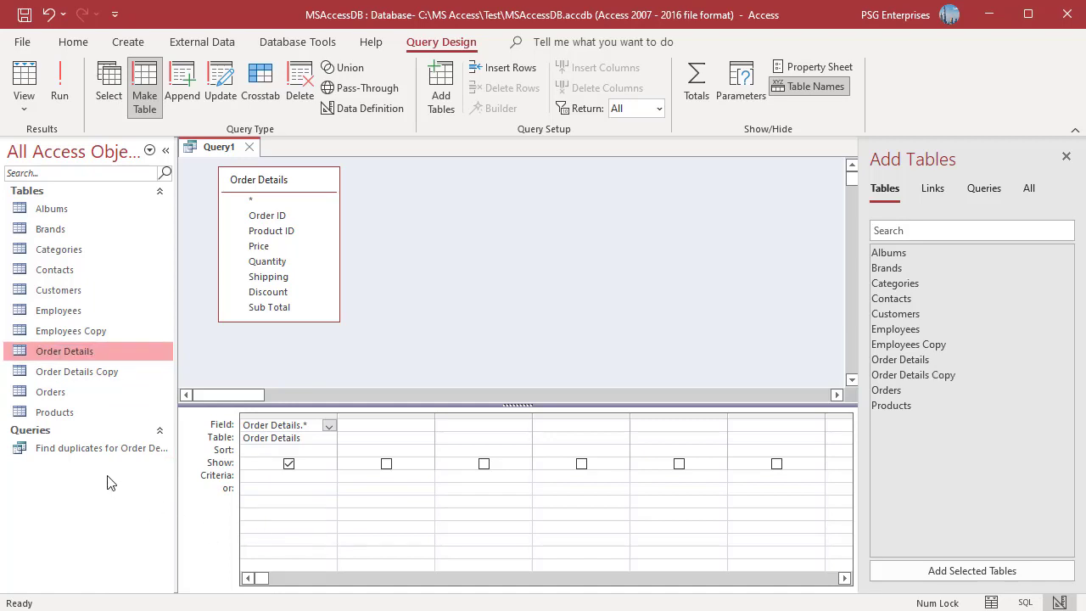
{"action": "double_click", "coordinate": [89, 451]}
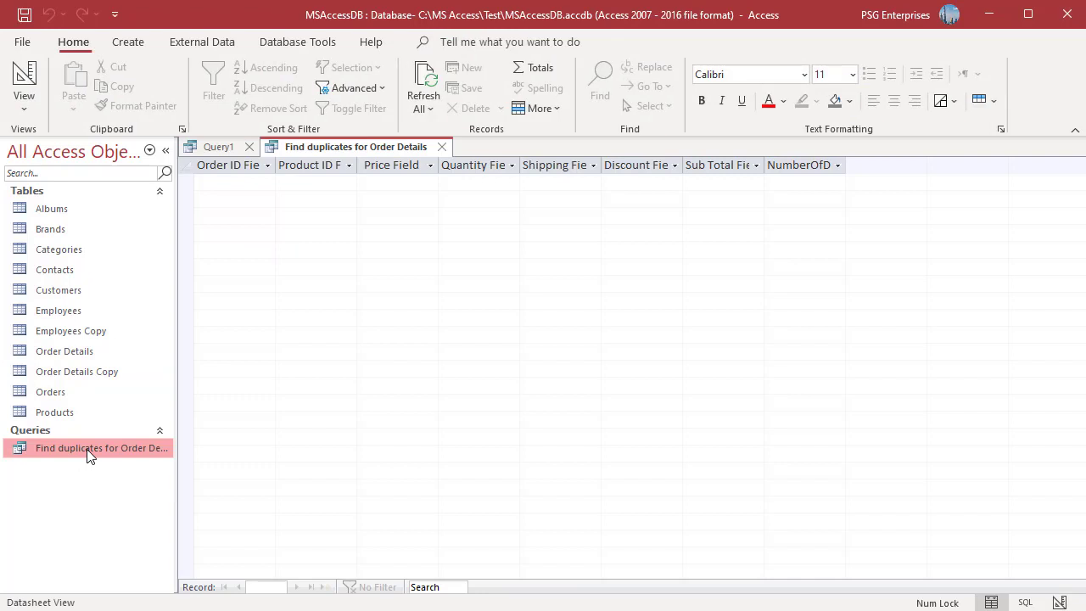